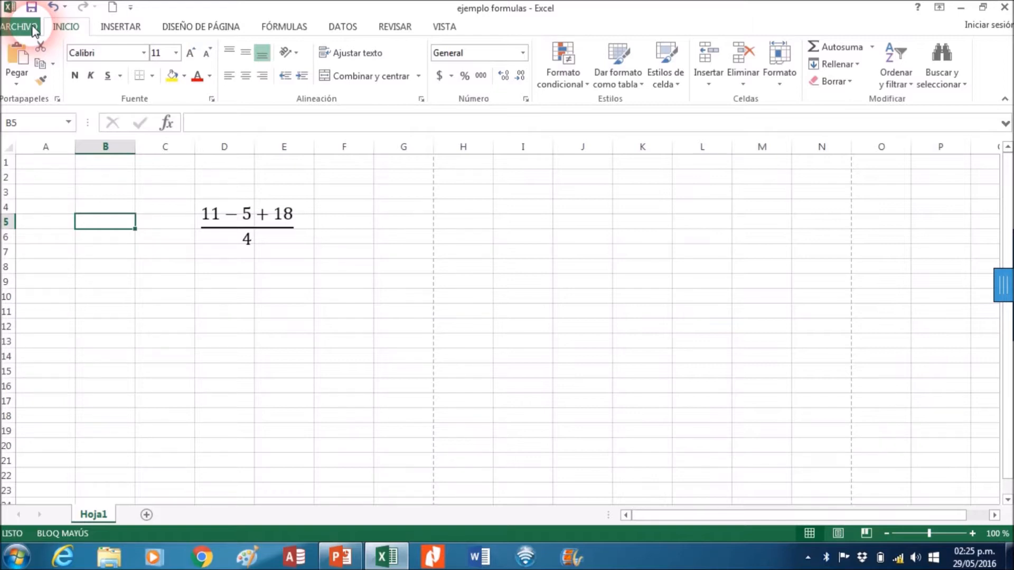
# Calculate the displayed fraction in cell B5 with the formula =(11-5+18)/4
pyautogui.write('=')
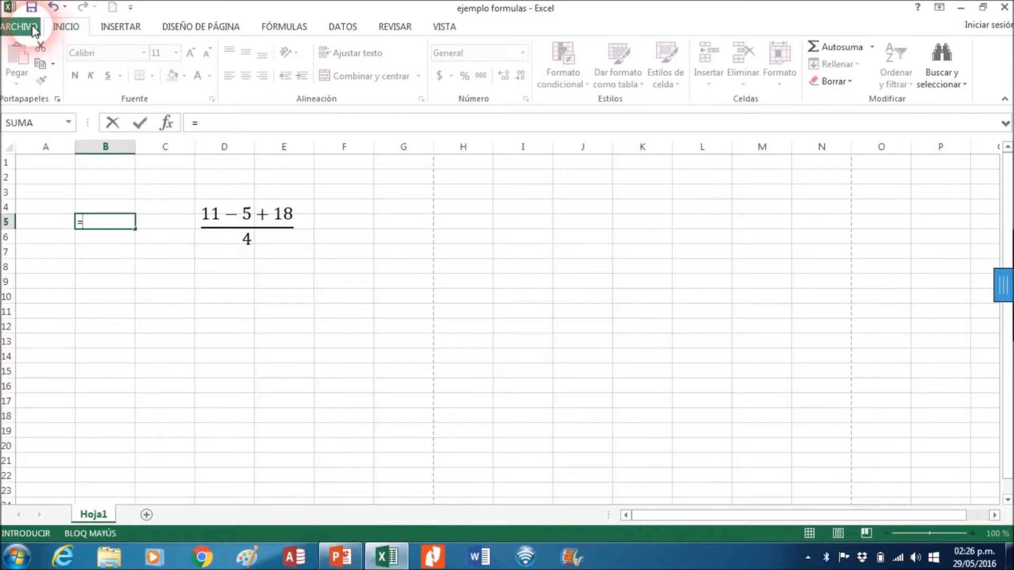
pyautogui.write('(11-5+18')
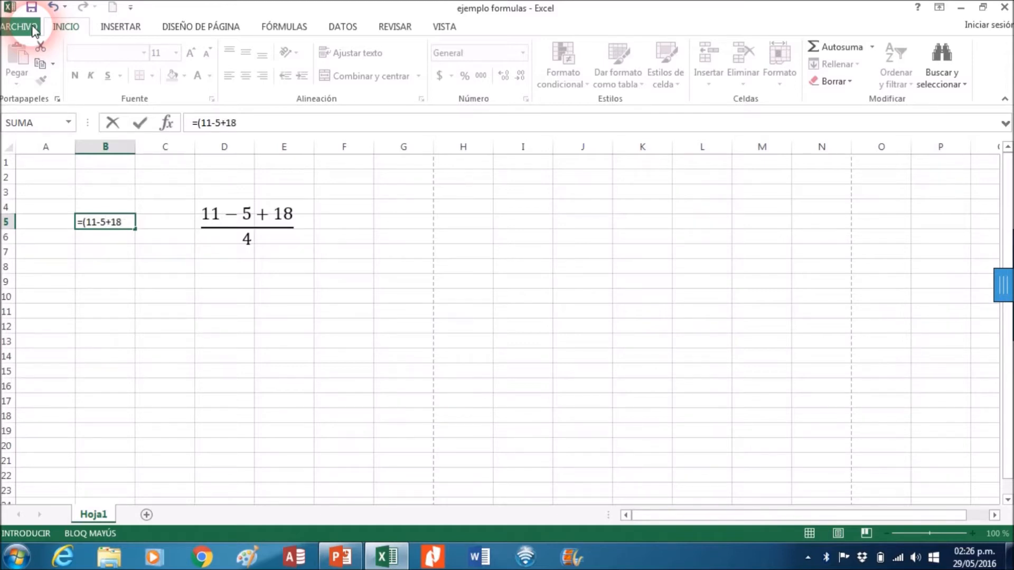
pyautogui.write(')')
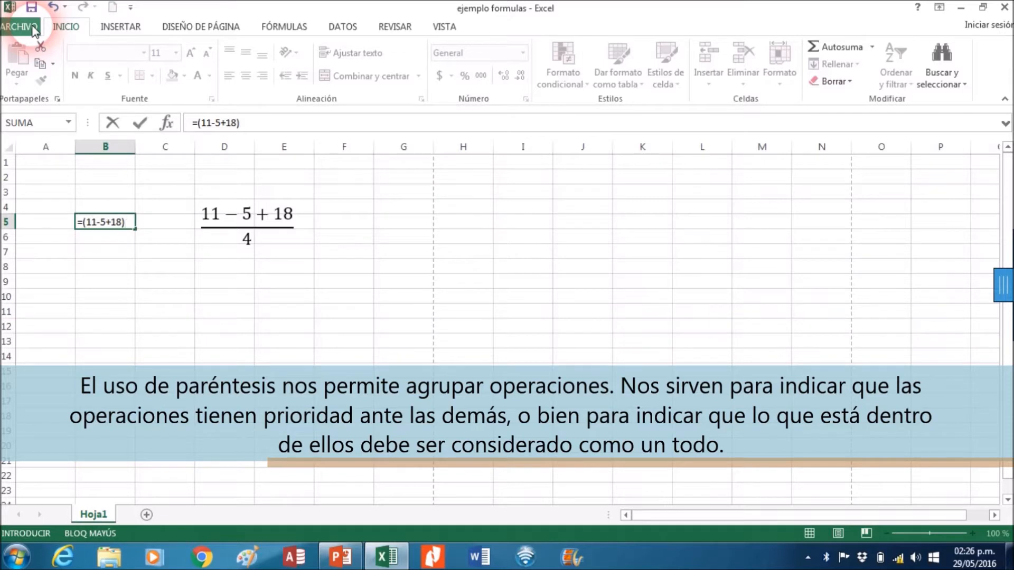
pyautogui.write('/')
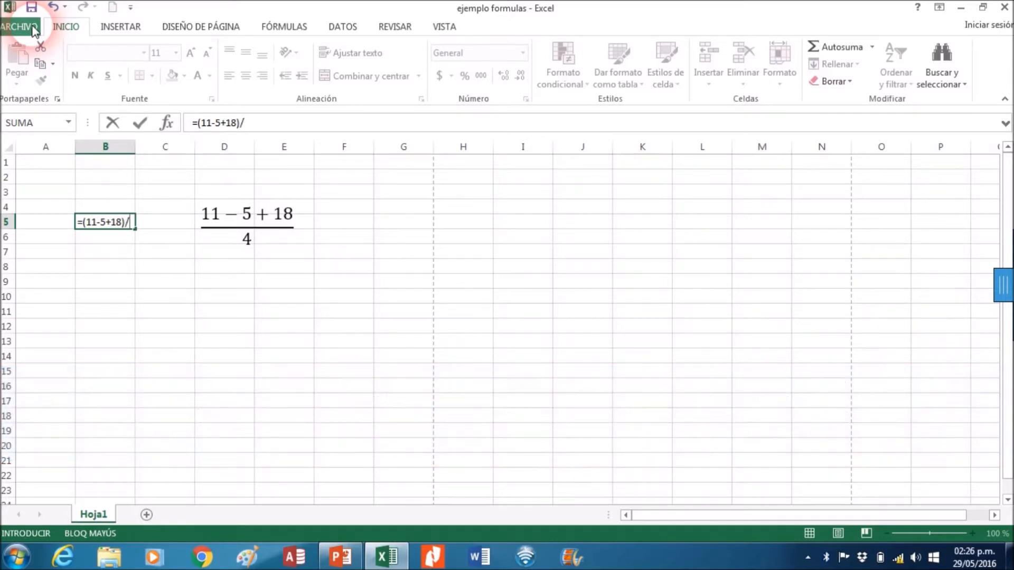
pyautogui.write('4')
pyautogui.press('Return')
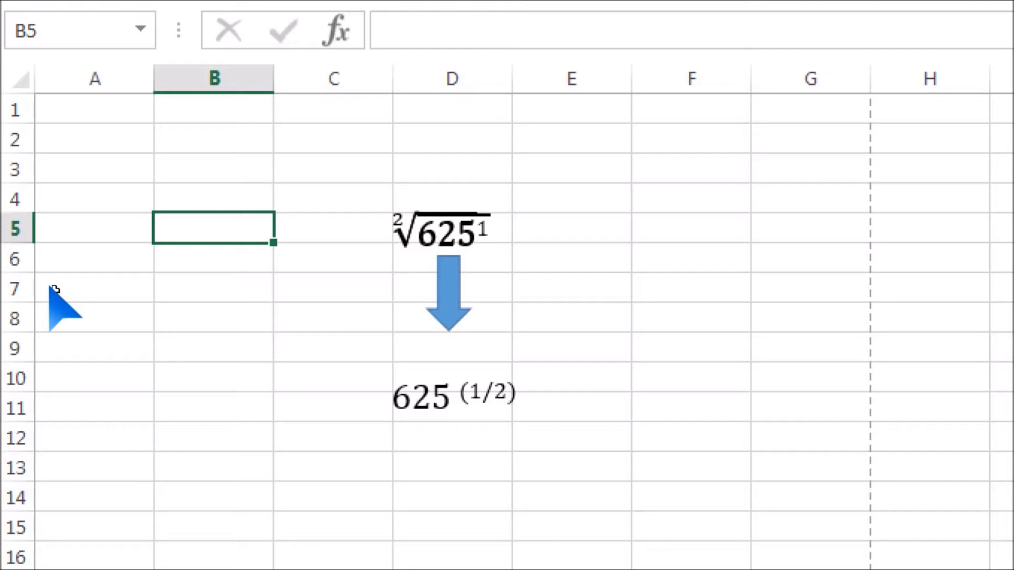
# Calculate the square root of 625 in cell B5 with the formula =625^(1/2), and reselect that cell
pyautogui.write('=')
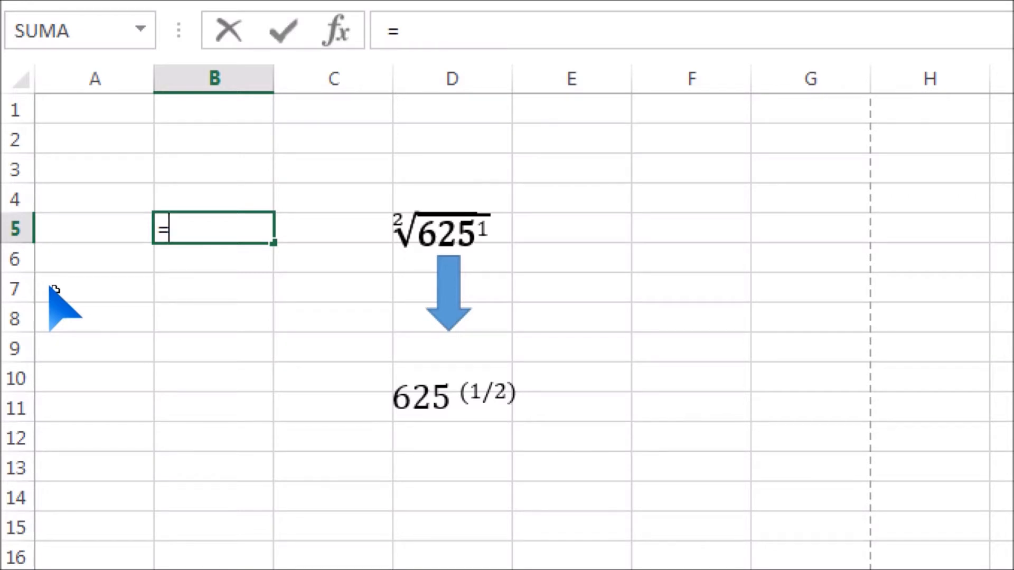
pyautogui.write('625')
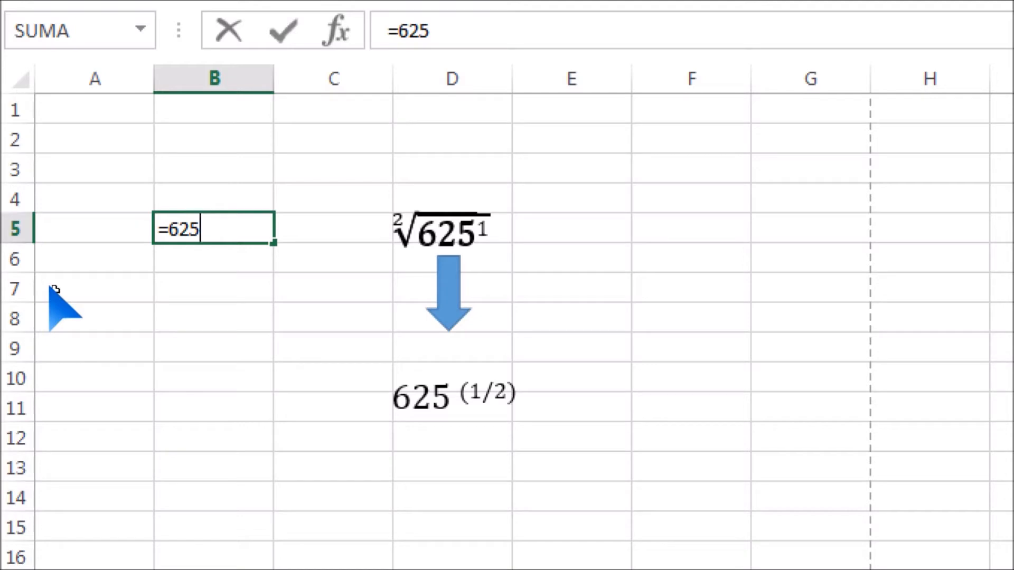
pyautogui.write('^(1/2')
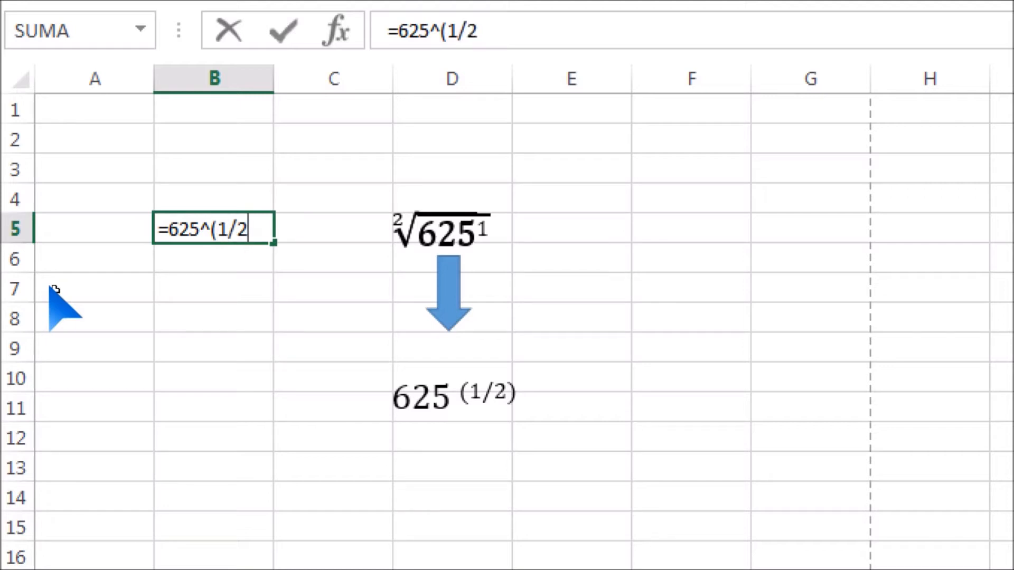
pyautogui.write(')')
pyautogui.press('Return')
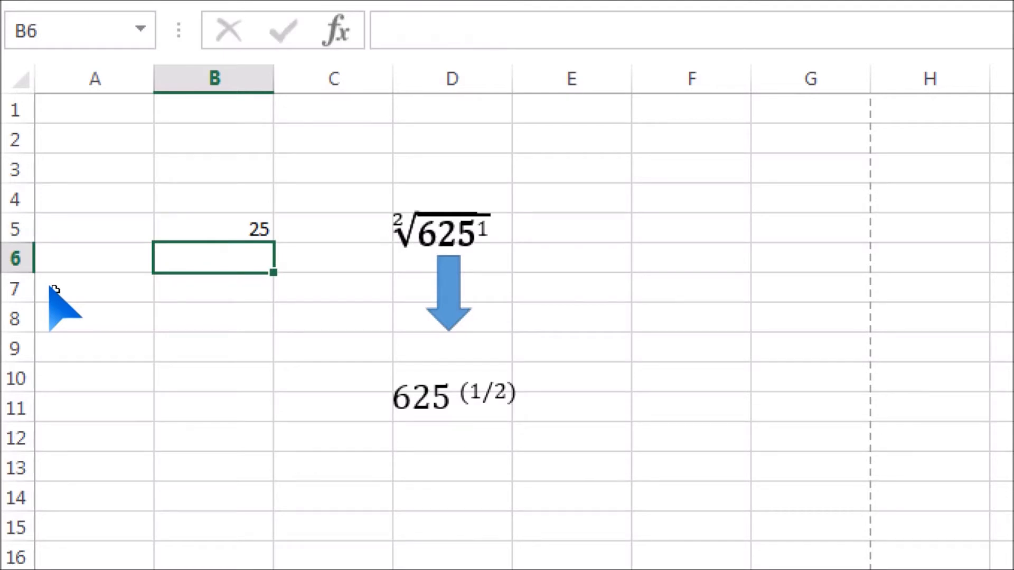
pyautogui.press('Up')
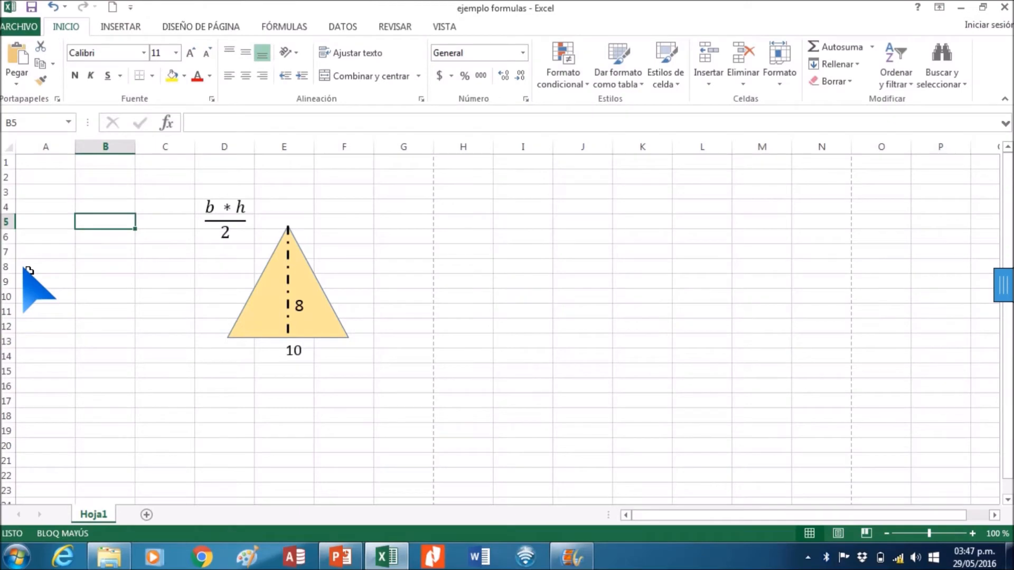
# Calculate the triangle's area in cell B12 from literal numbers with the formula =(10*8)/2
pyautogui.click(107, 332)
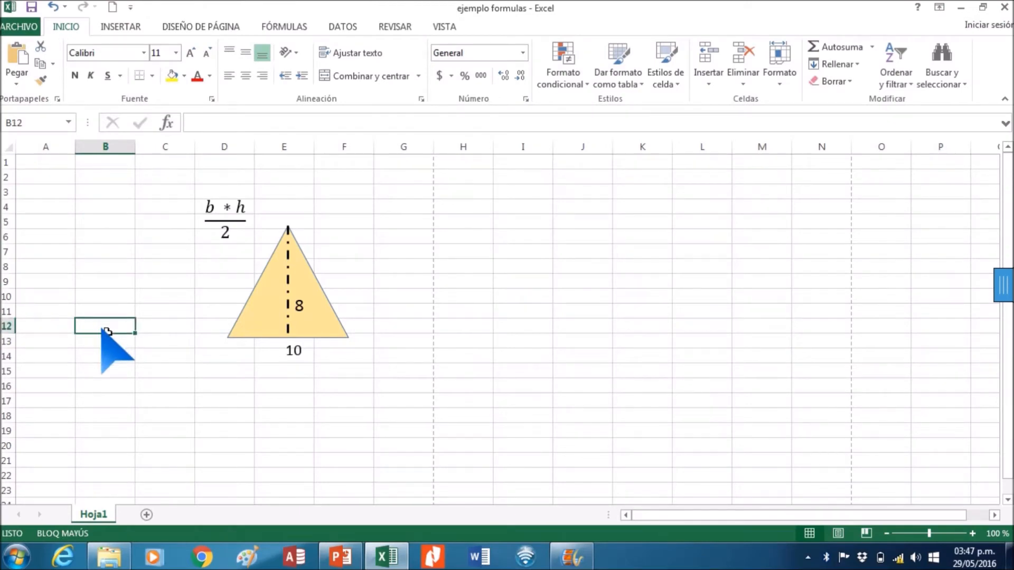
pyautogui.write('=')
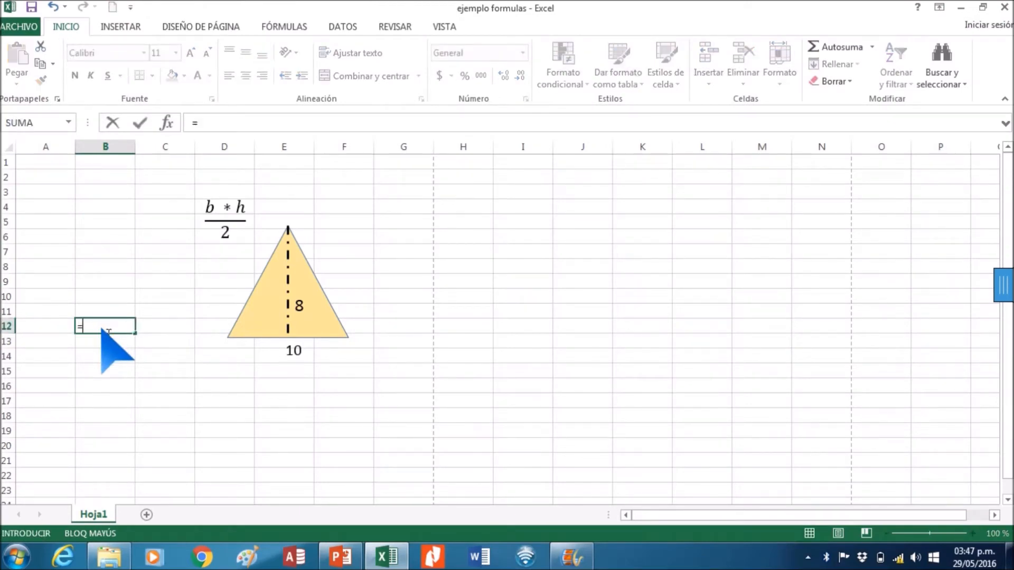
pyautogui.write('(10*')
pyautogui.write('8')
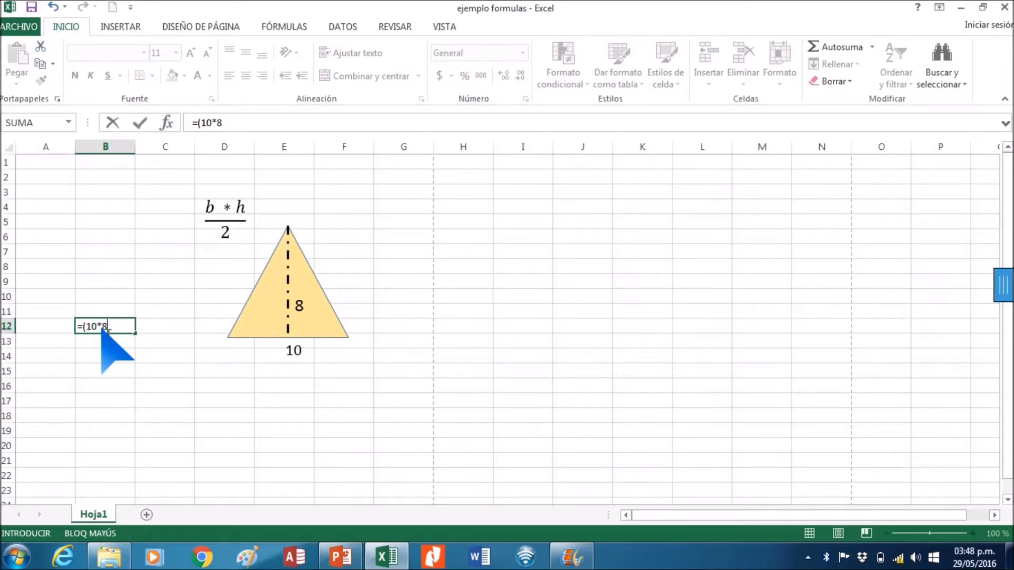
pyautogui.write(')')
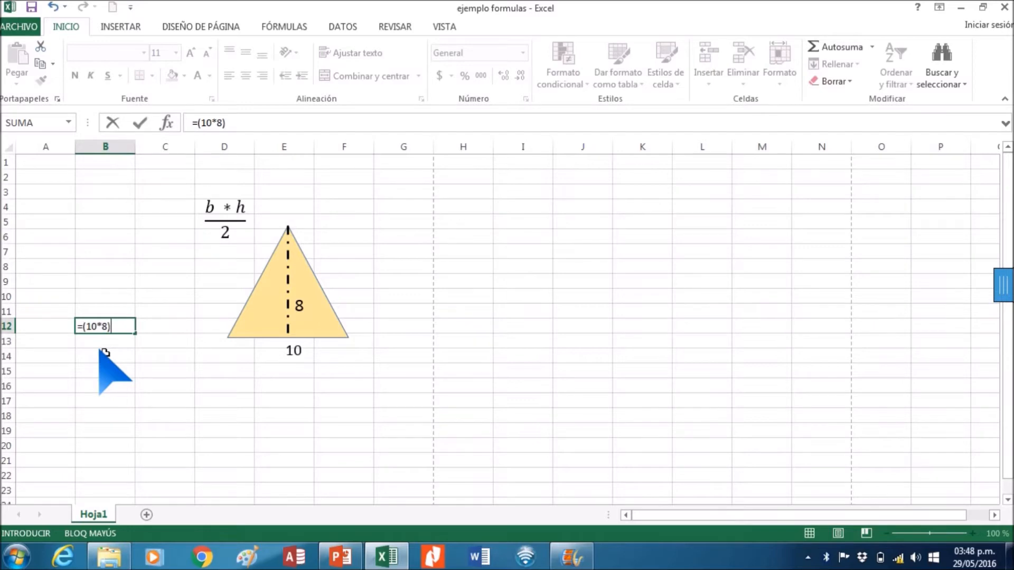
pyautogui.write('/2')
pyautogui.press('Return')
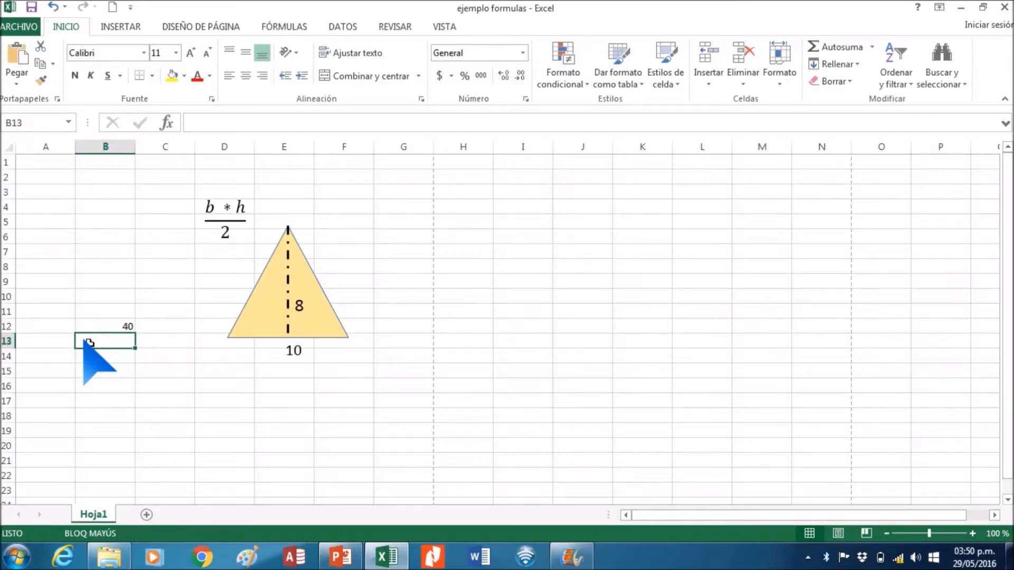
# Enter the labels "base" in cell A10 and "altura" in cell A11
pyautogui.click(45, 302)
pyautogui.write('base')
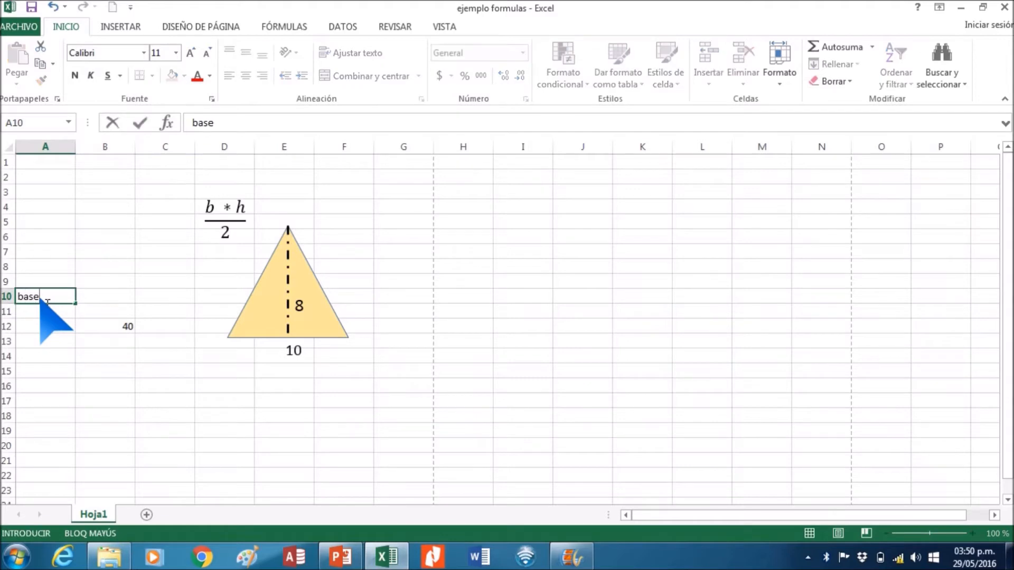
pyautogui.press('Return')
pyautogui.write('altura')
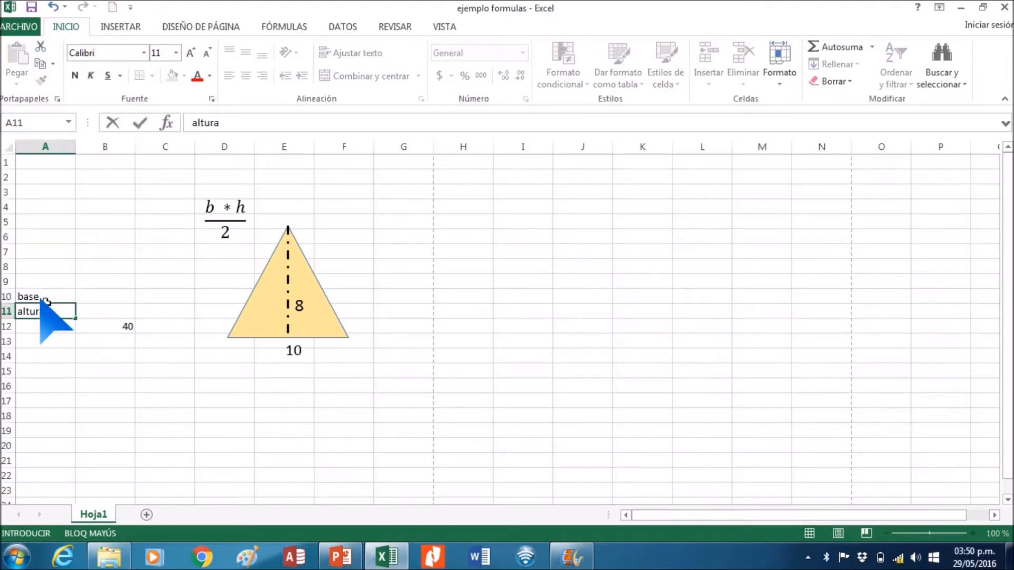
pyautogui.press('Return')
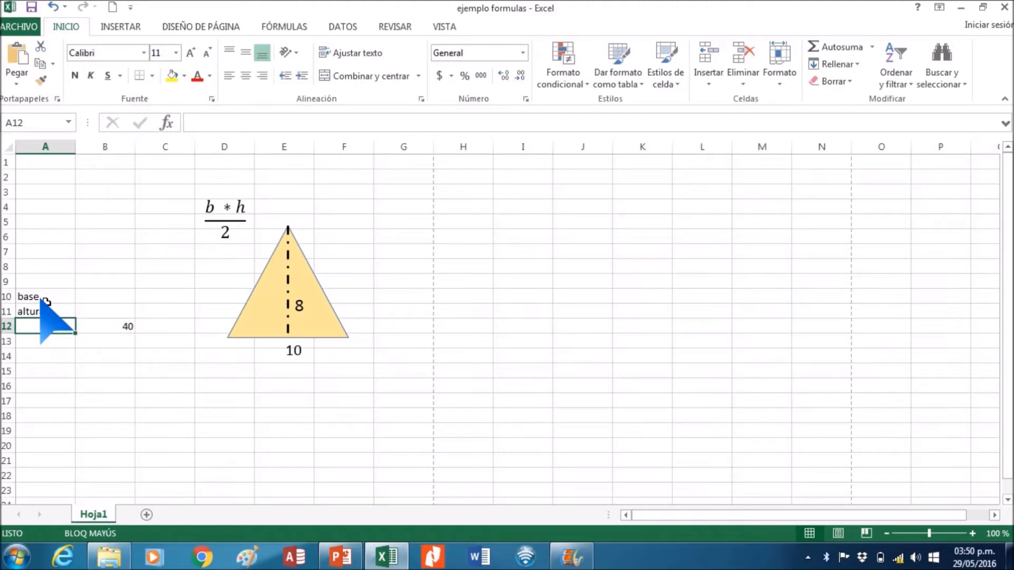
# Enter the triangle's dimensions beside their labels: 10 in cell B10 and 8 in cell B11
pyautogui.click(101, 298)
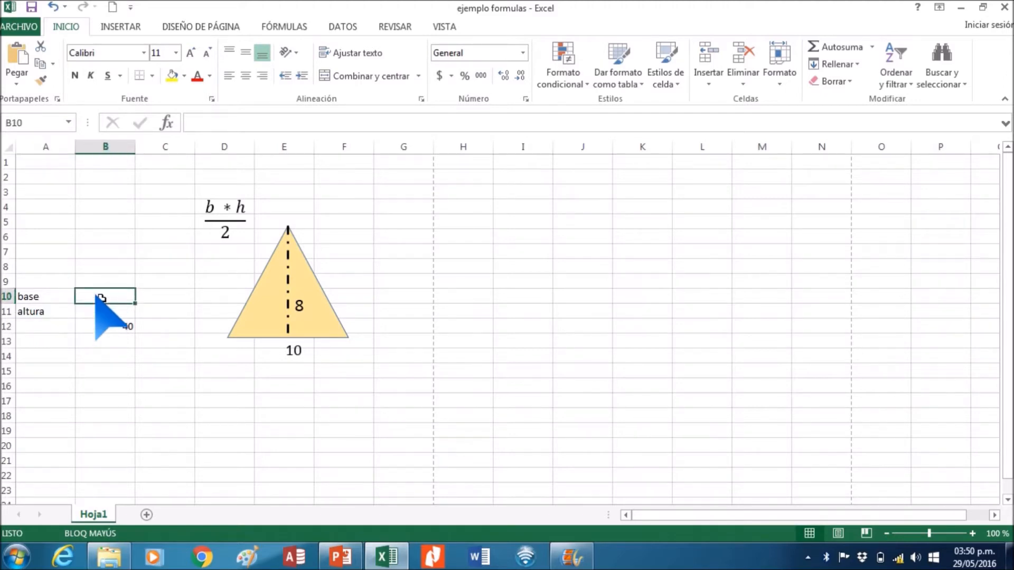
pyautogui.write('10')
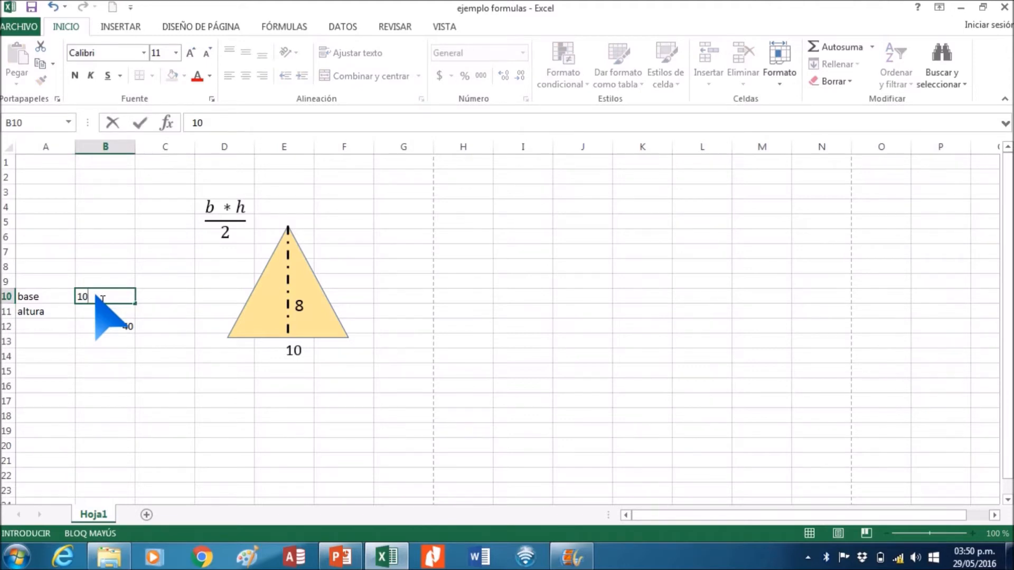
pyautogui.press('Return')
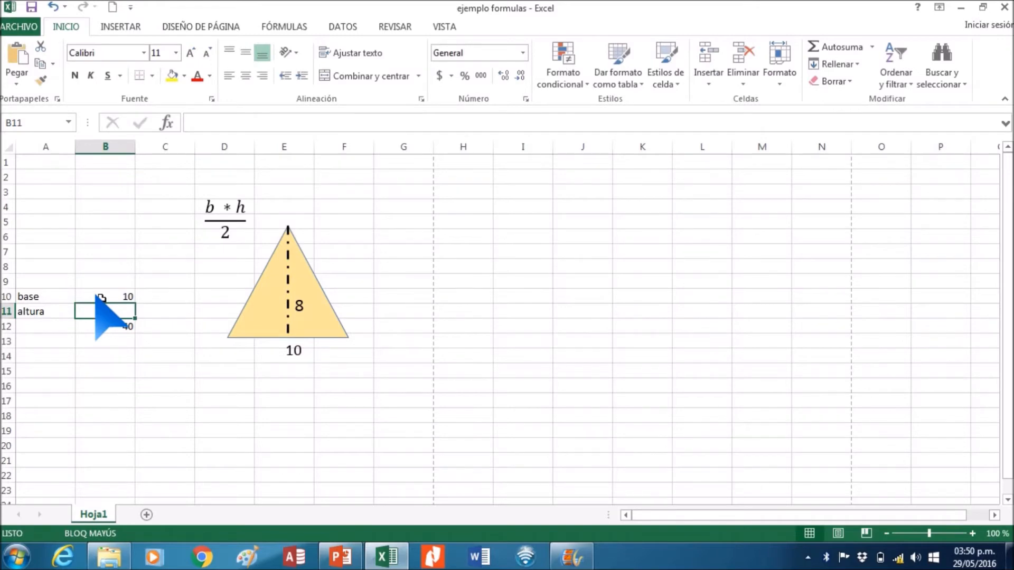
pyautogui.write('8')
pyautogui.press('Return')
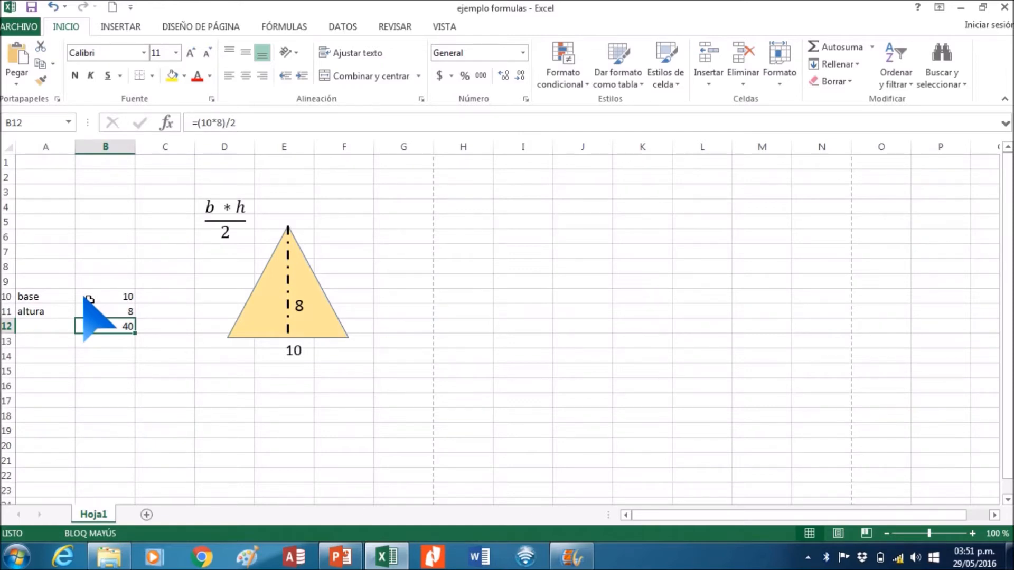
# Calculate the triangle's area in cell B15 from cell references with the formula =(b10*b11)/2
pyautogui.doubleClick(96, 375)
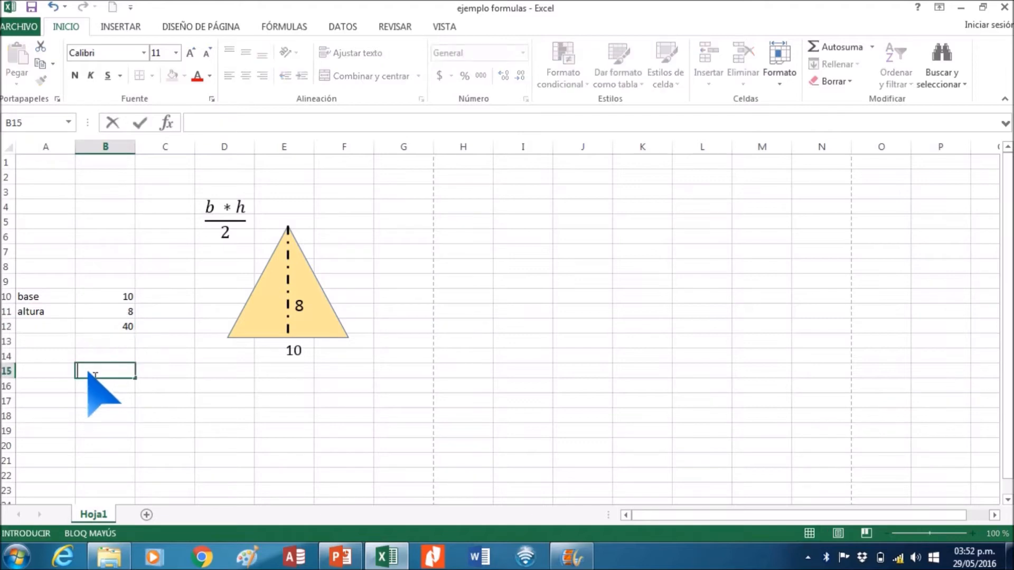
pyautogui.write('=')
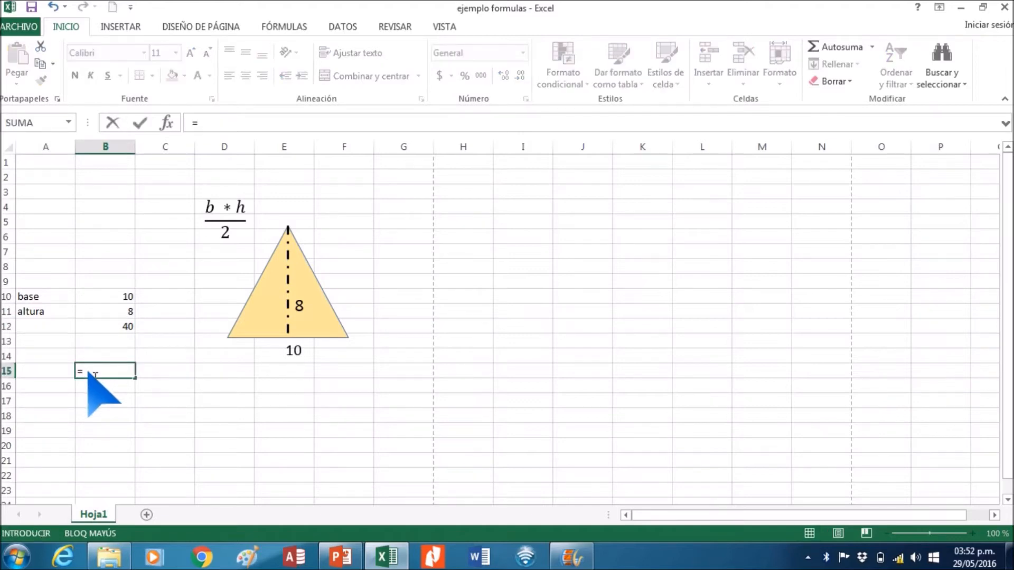
pyautogui.write('(')
pyautogui.write('b')
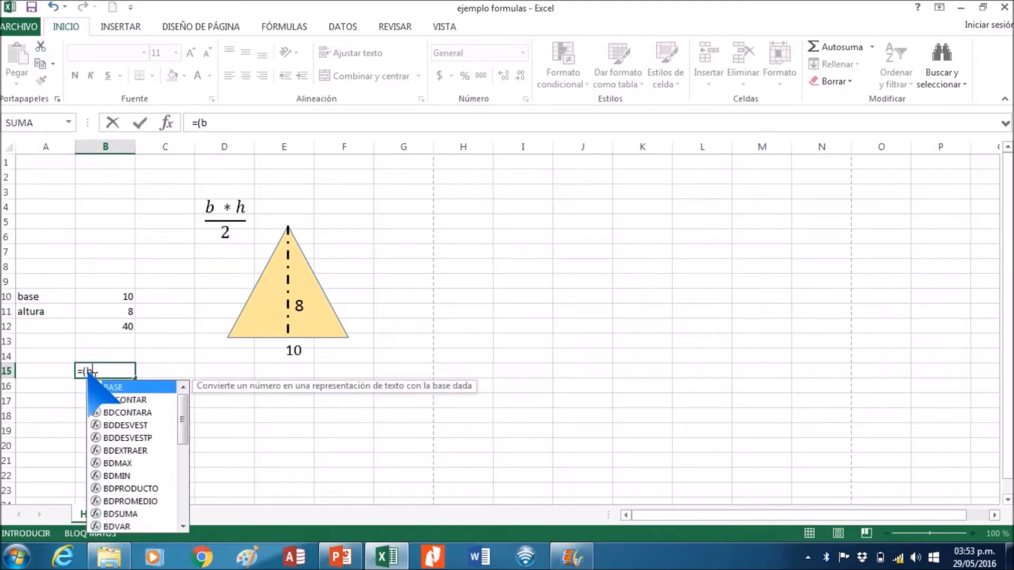
pyautogui.write('10')
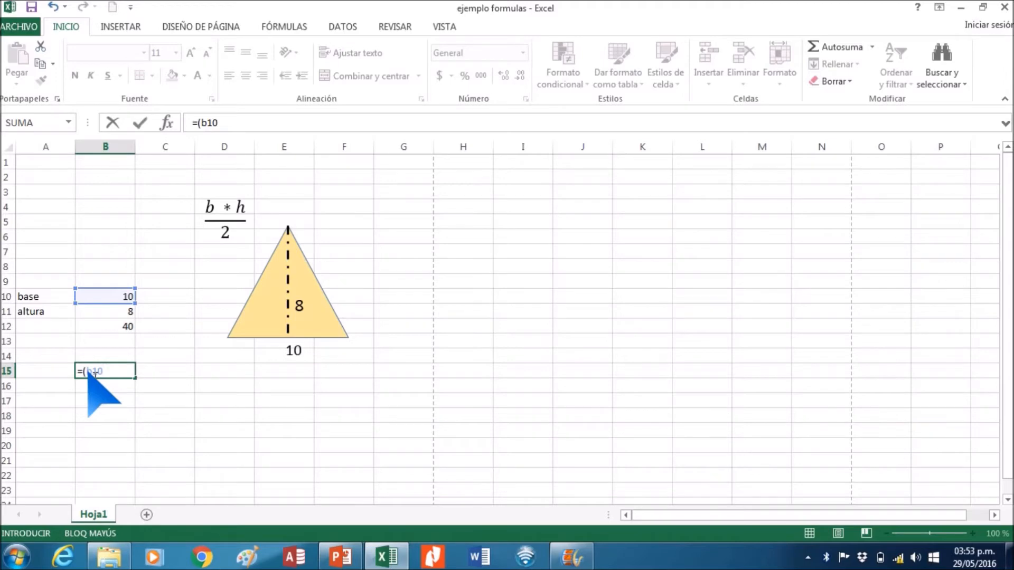
pyautogui.write('*b11')
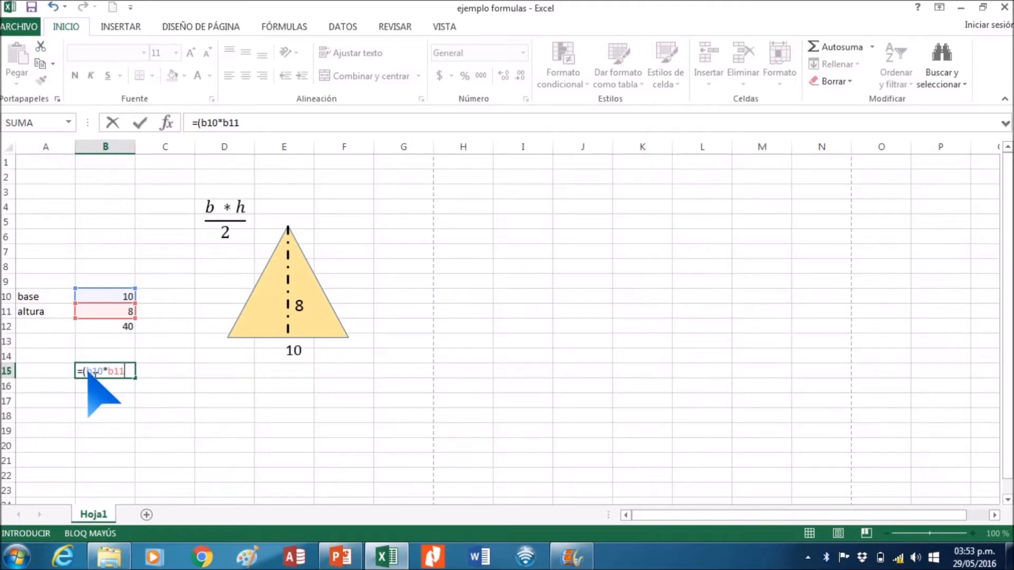
pyautogui.write(')/2')
pyautogui.hotkey('ctrl', 'Return')
pyautogui.press('Return')
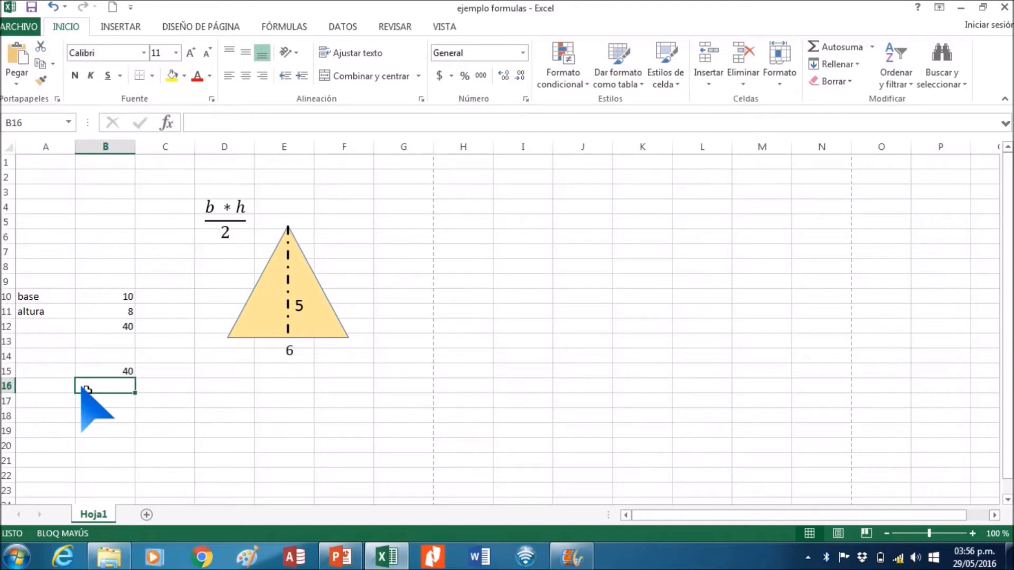
# Change the triangle's base in cell B10 to 6 and its height in cell B11 to 5
pyautogui.click(110, 301)
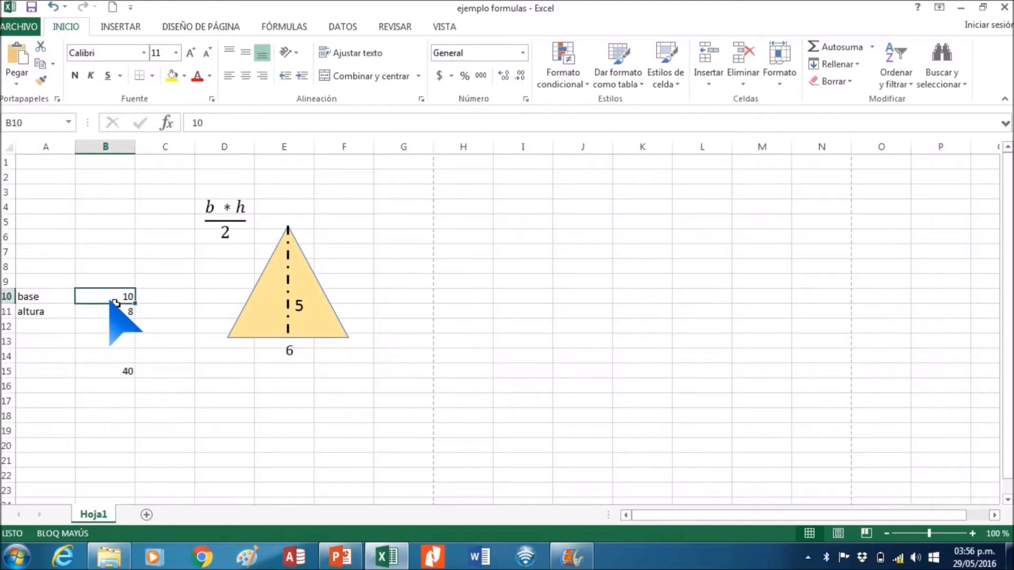
pyautogui.write('6')
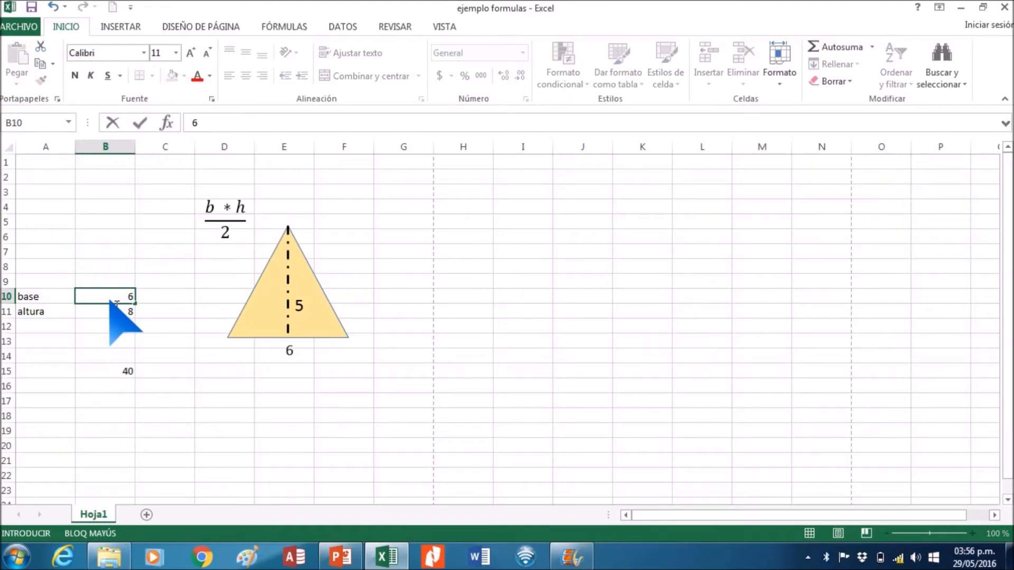
pyautogui.press('Return')
pyautogui.write('5')
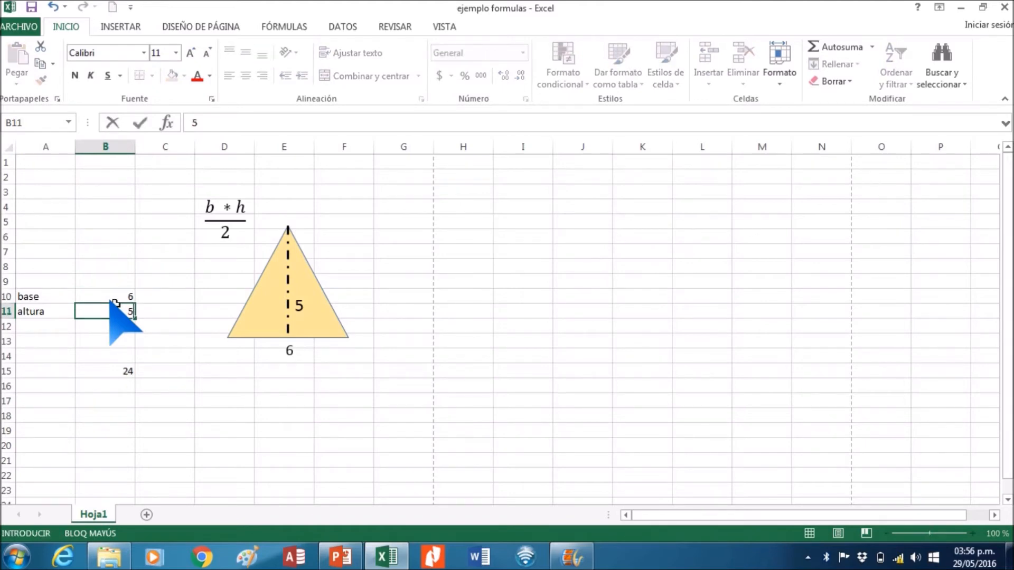
pyautogui.press('Return')
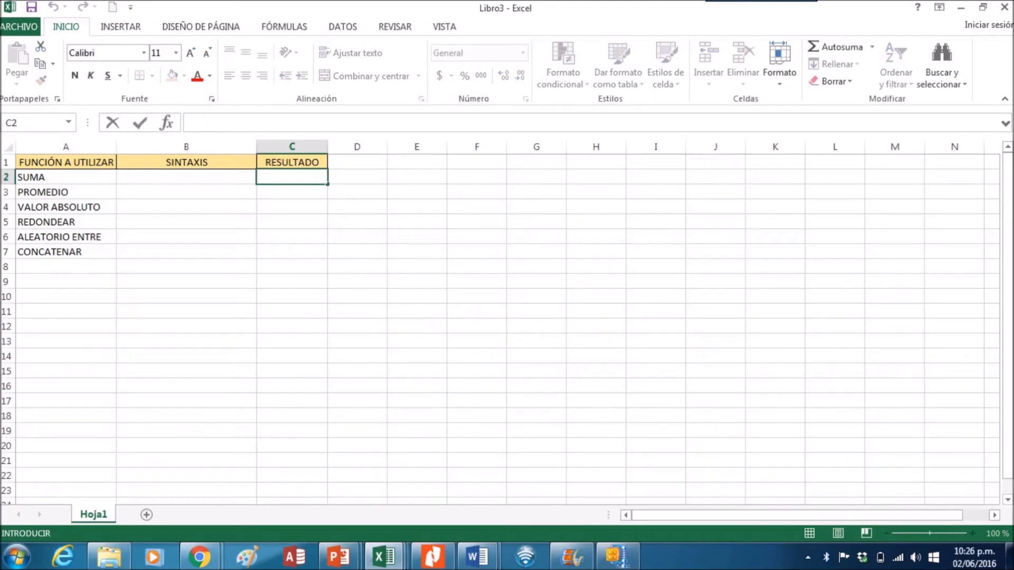
# Calculate the sum in cell C2 with =suma(7,29,45,62), and complete the PROMEDIO average in cell C3
pyautogui.write('=')
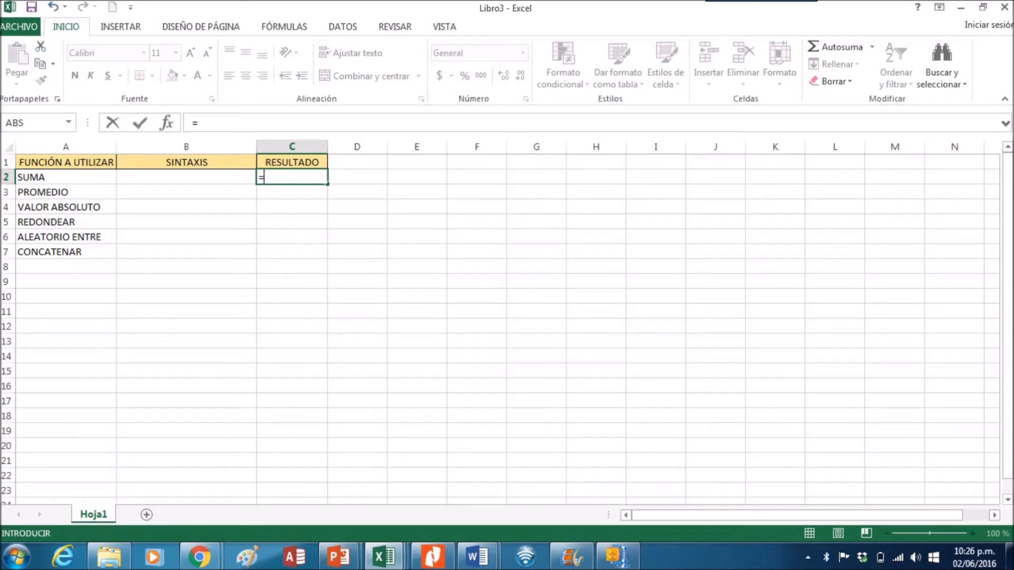
pyautogui.write('suma')
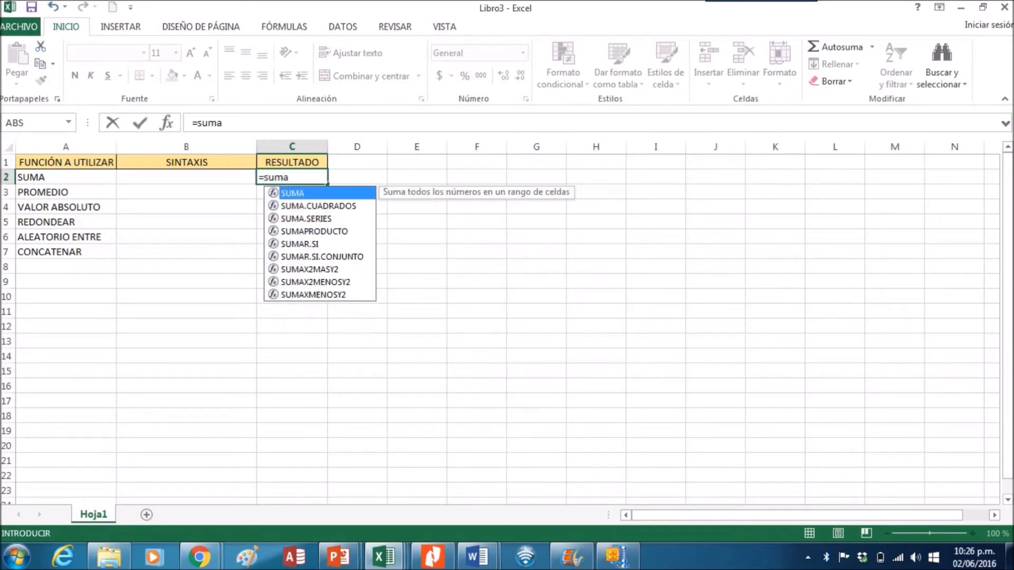
pyautogui.write('(')
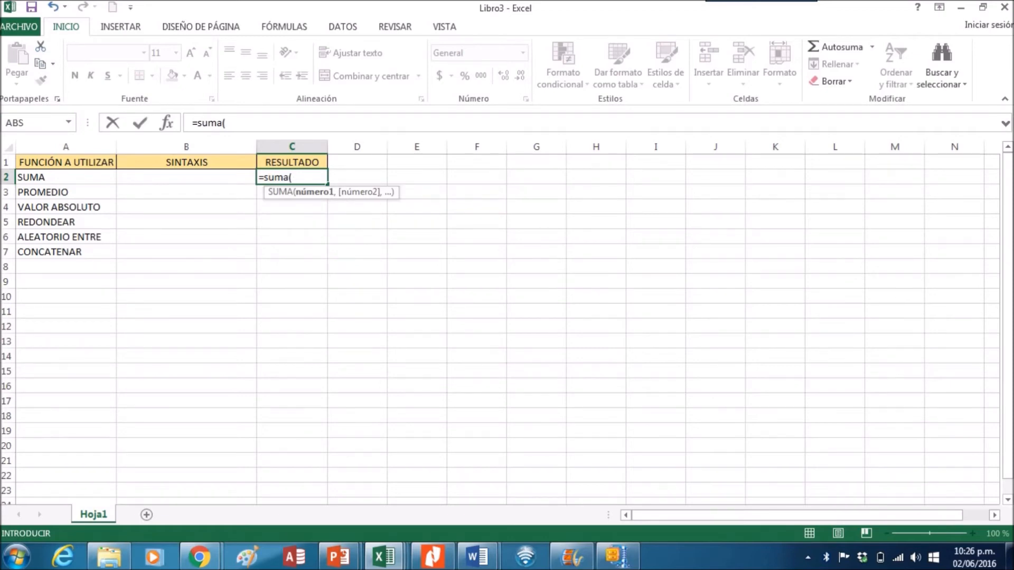
pyautogui.write('7,29,45')
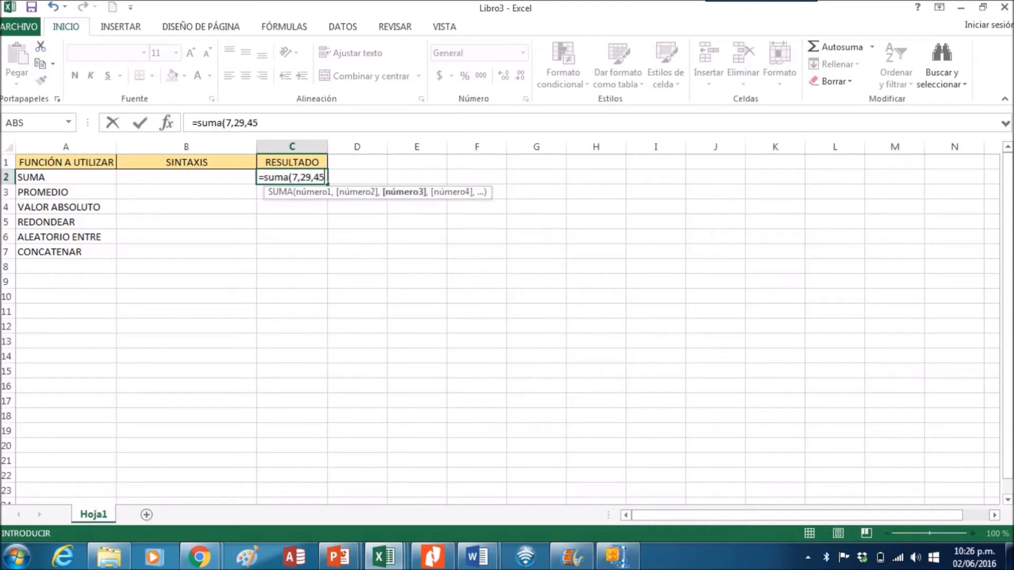
pyautogui.write(',62')
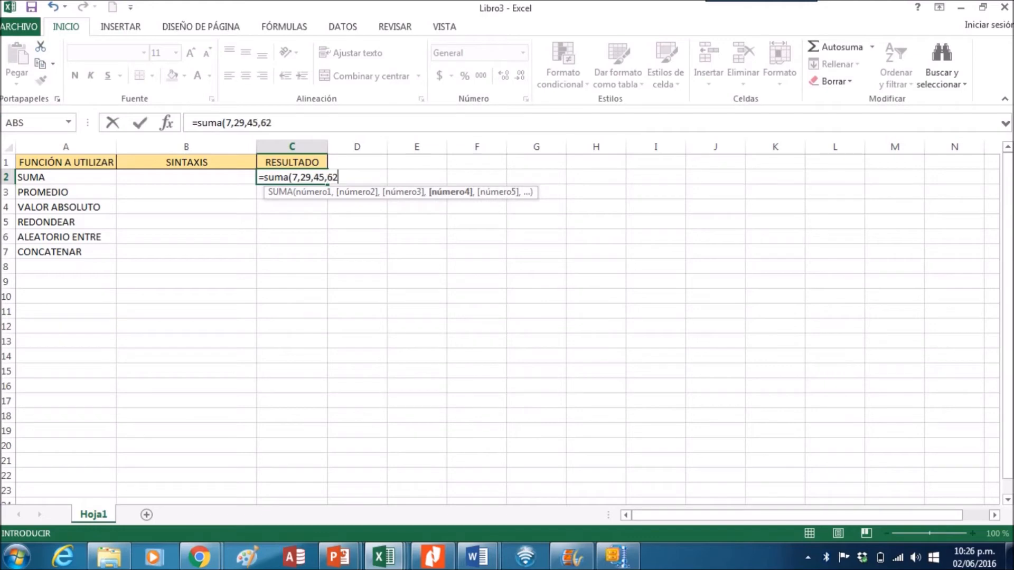
pyautogui.write(')')
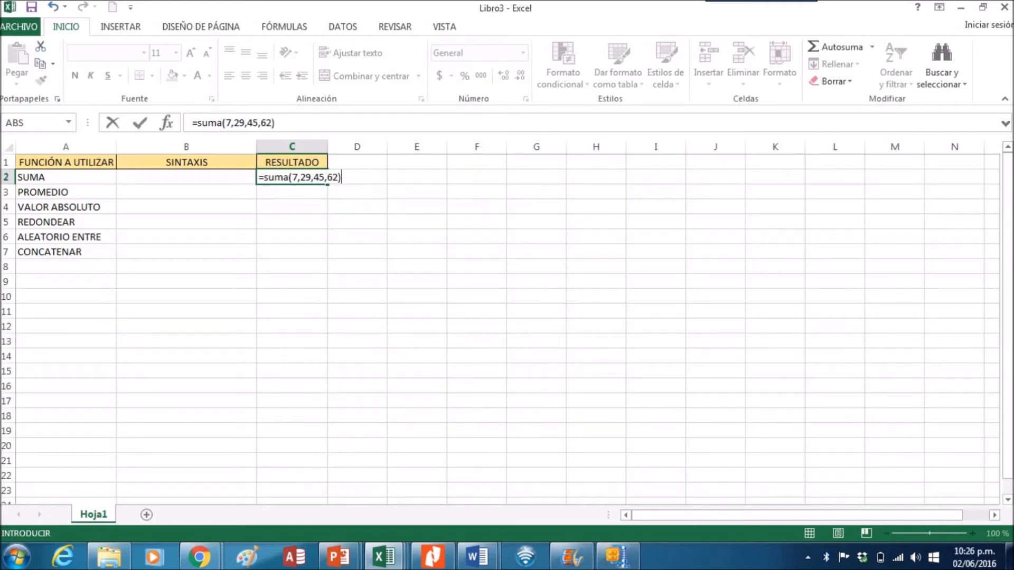
pyautogui.press('Return')
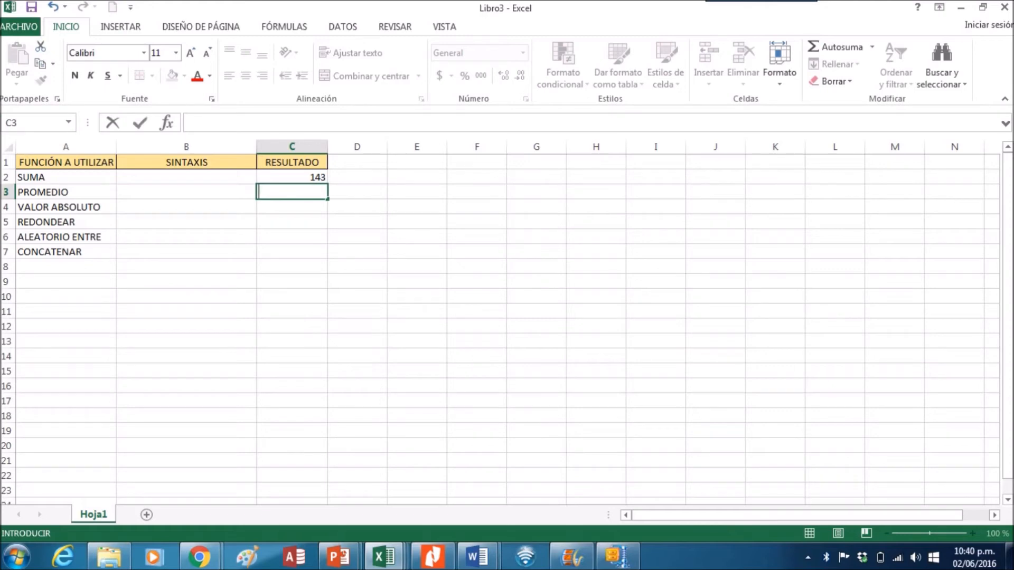
pyautogui.press('Return')
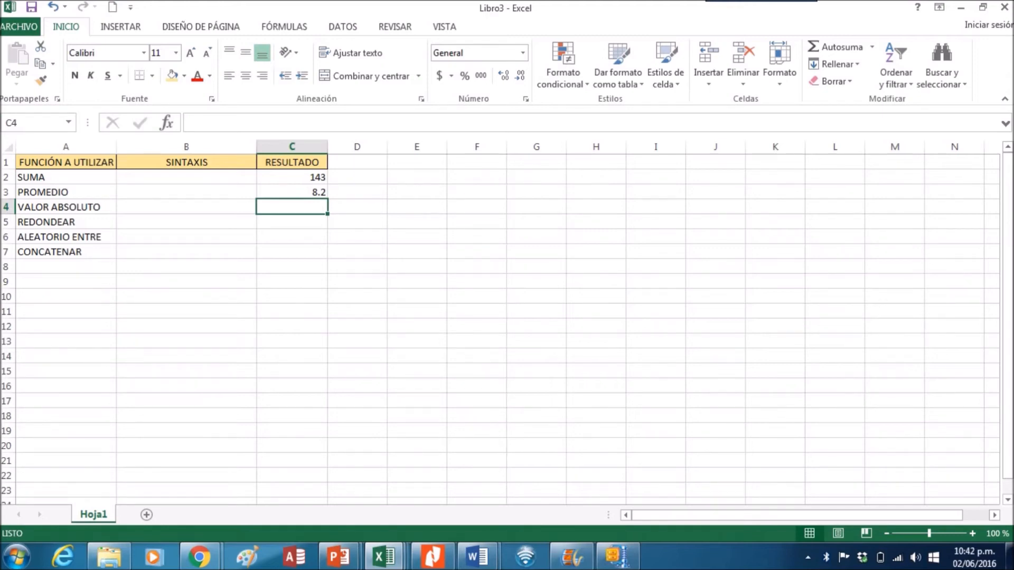
# Calculate the absolute value of -781 in cell C4 with the formula =ABS(-781)
pyautogui.write('=')
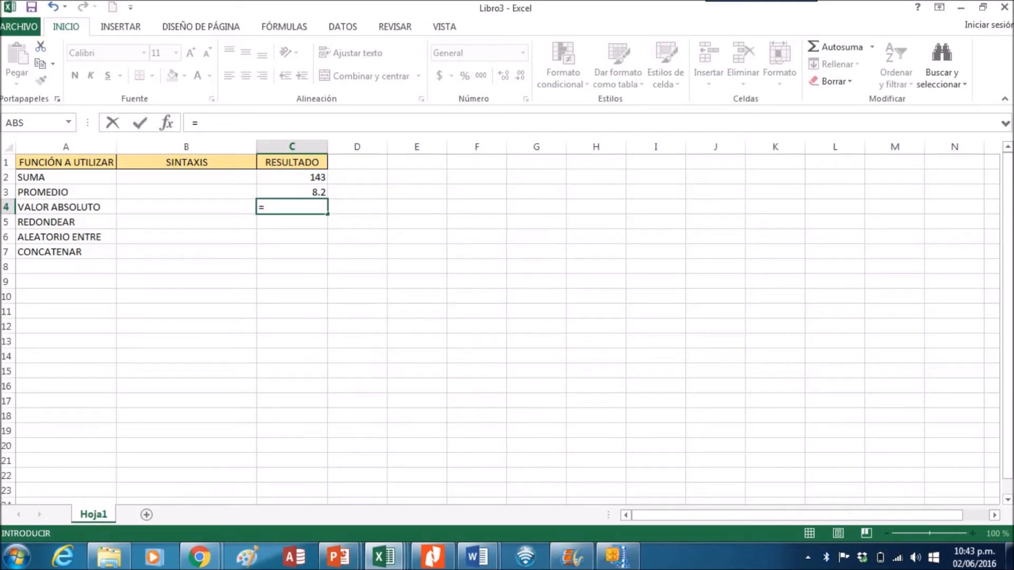
pyautogui.write('ABS')
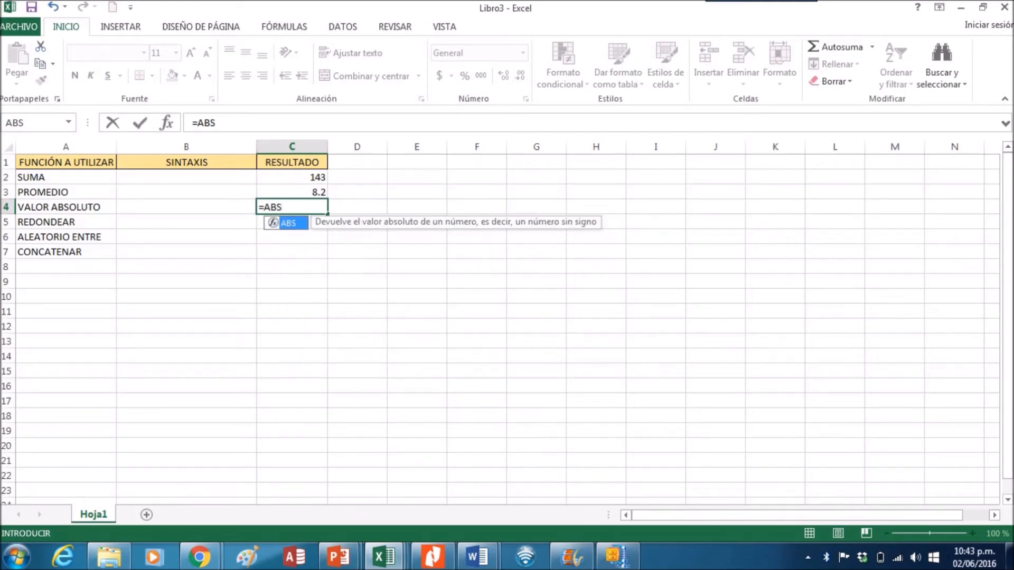
pyautogui.write('(')
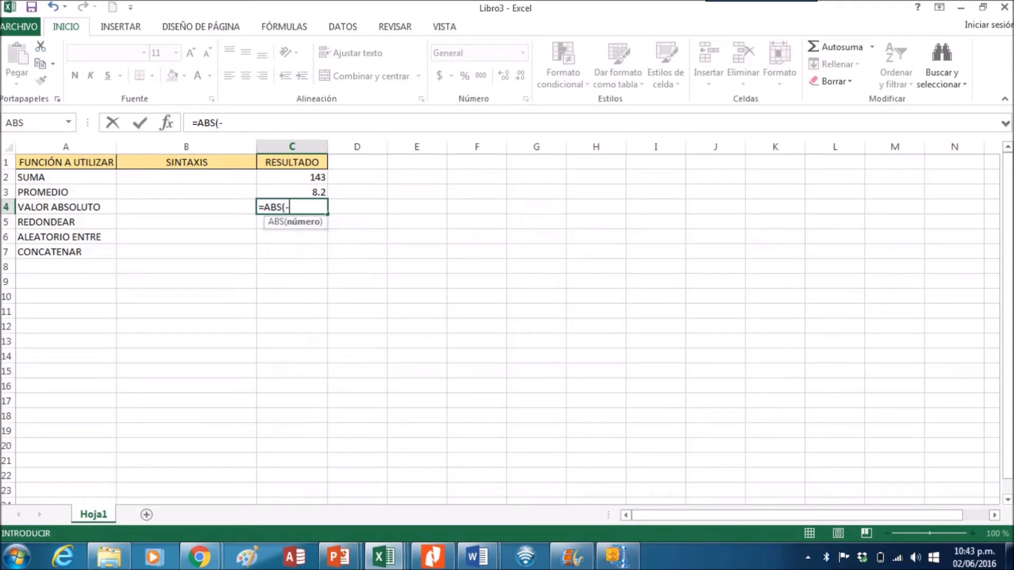
pyautogui.write('-781)')
pyautogui.press('Return')
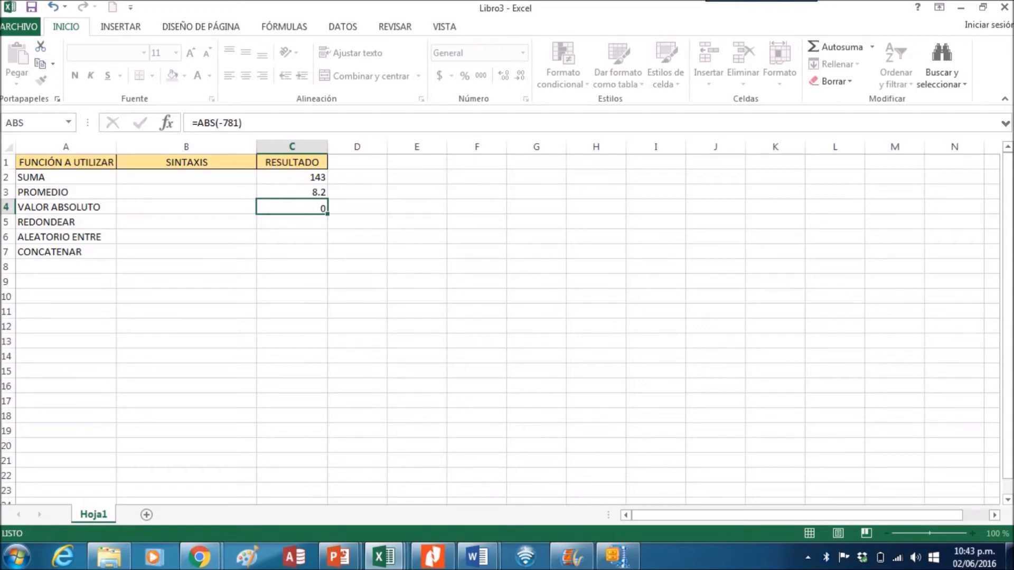
# Round 6578.2475901 to two decimals in cell C5 with the formula =REDONDEAR(6578.2475901,2)
pyautogui.write('=')
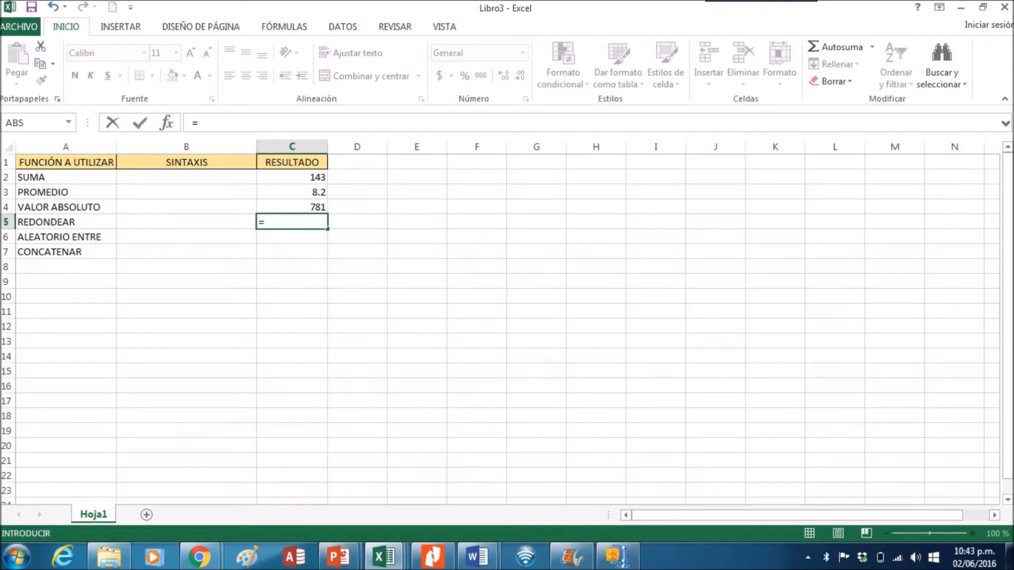
pyautogui.write('REDO')
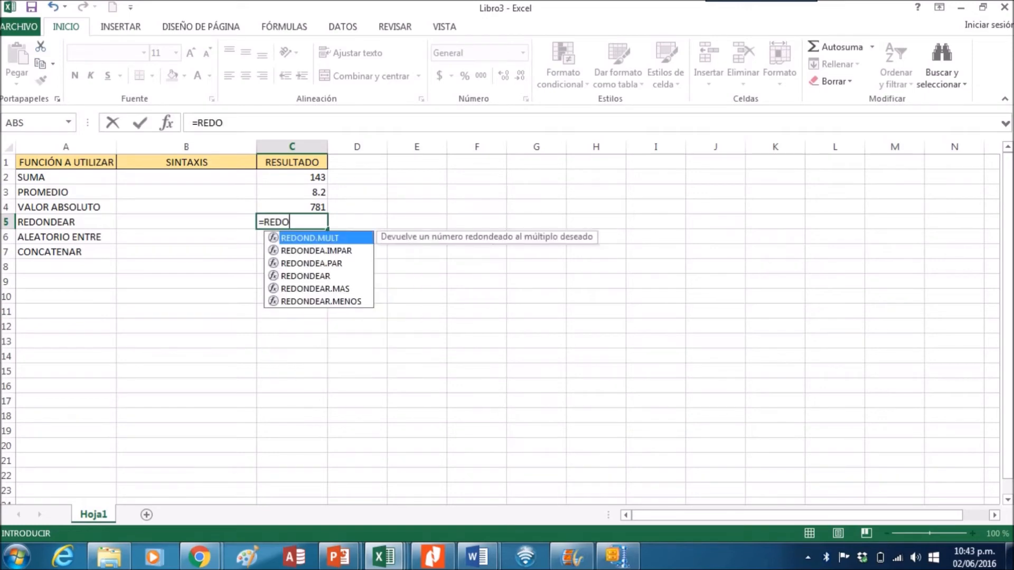
pyautogui.write('NDE')
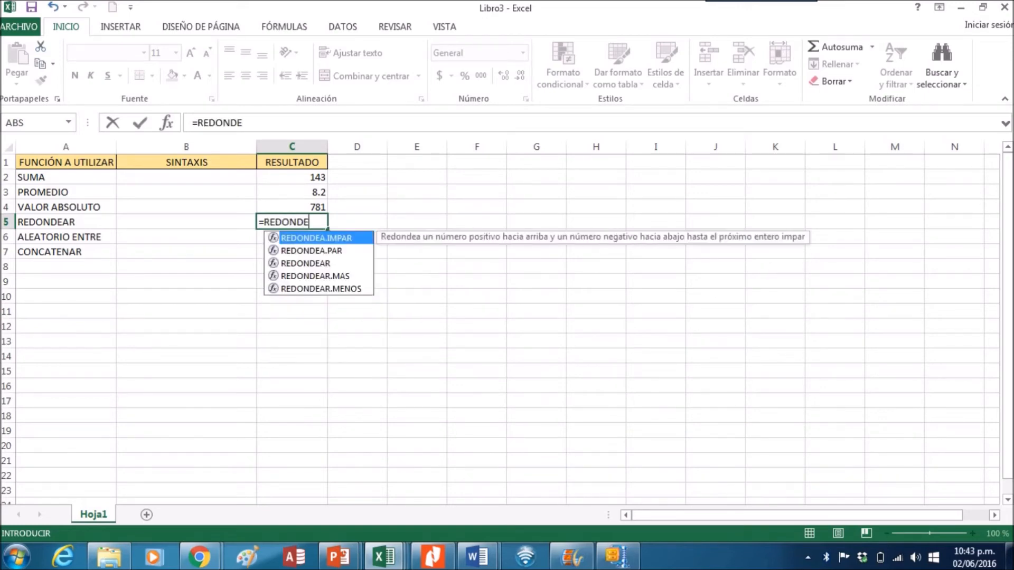
pyautogui.write('AR(')
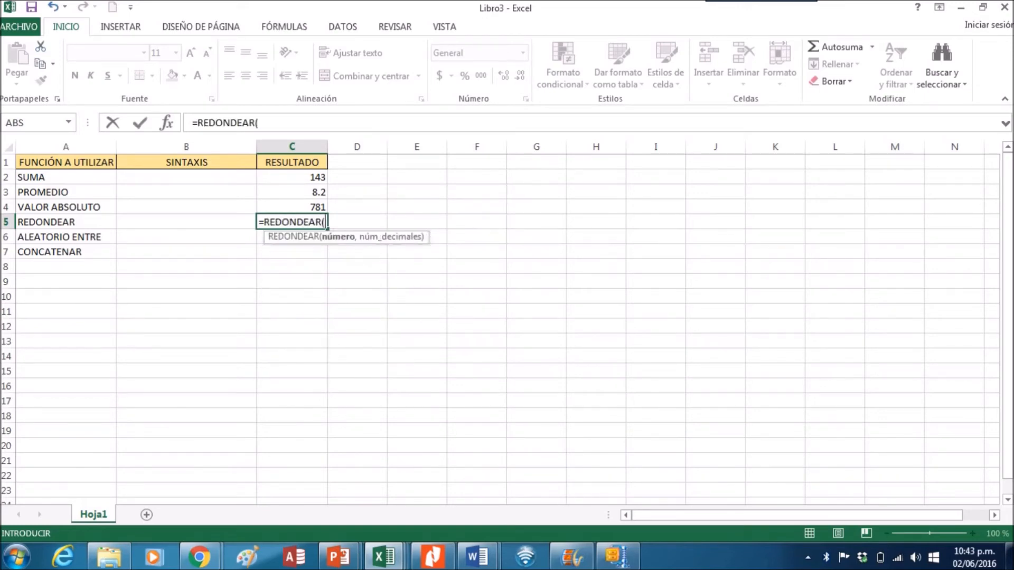
pyautogui.write('6578.2475901')
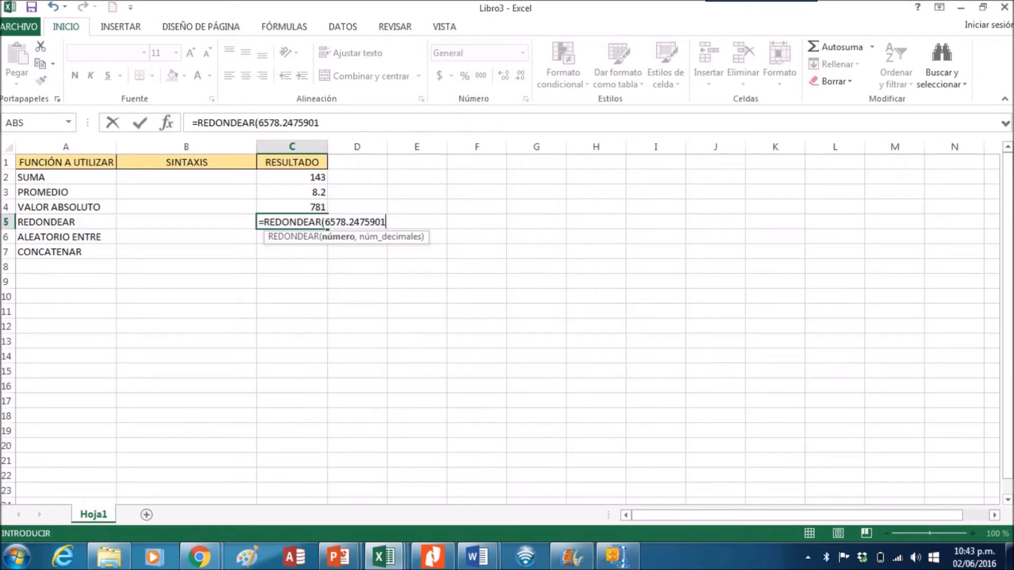
pyautogui.write(',2)')
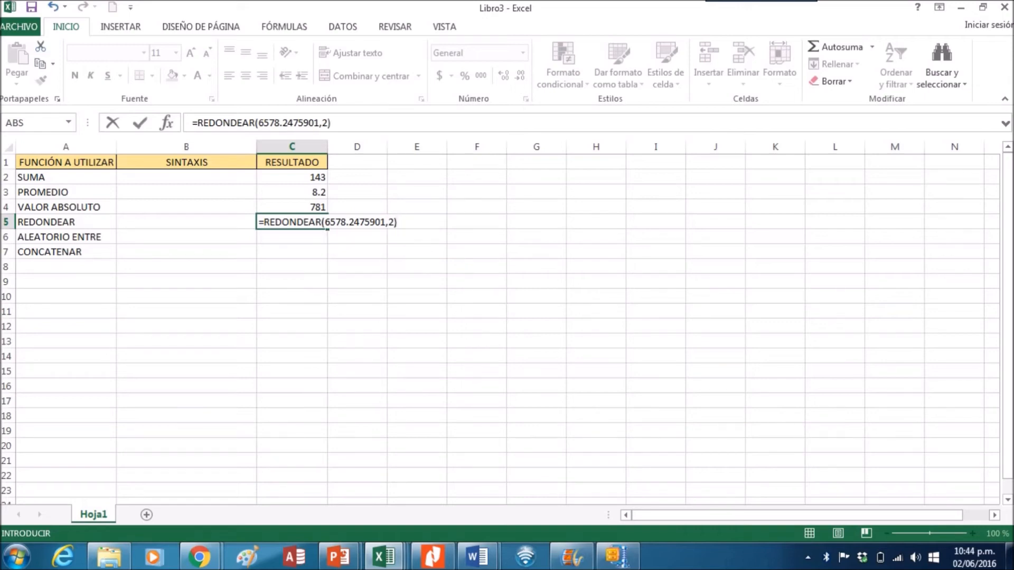
pyautogui.press('Return')
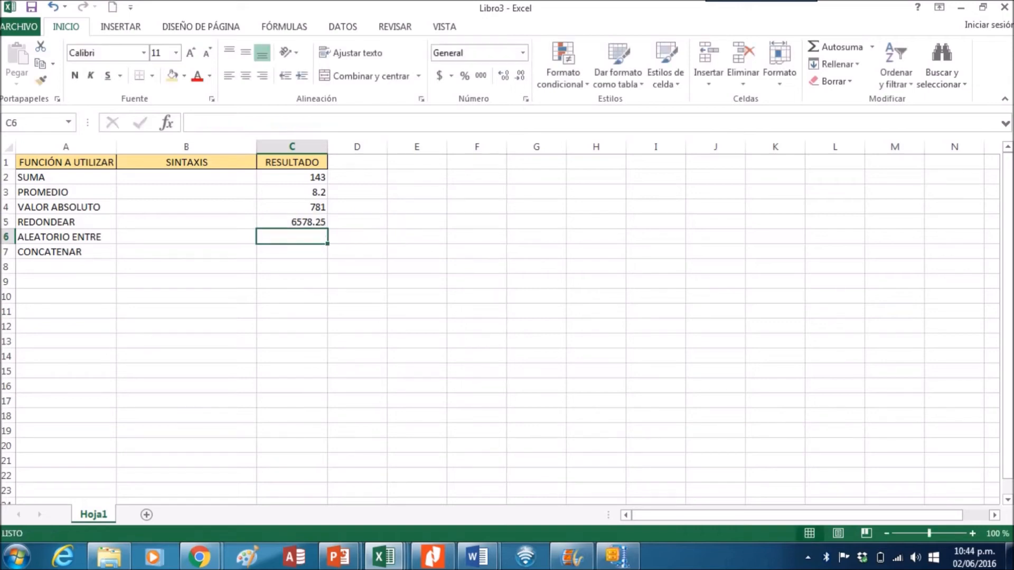
# Generate a random number between 34 and 38 in cell C6 with the formula =ALEATORIO.ENTRE(34,38)
pyautogui.press('F2')
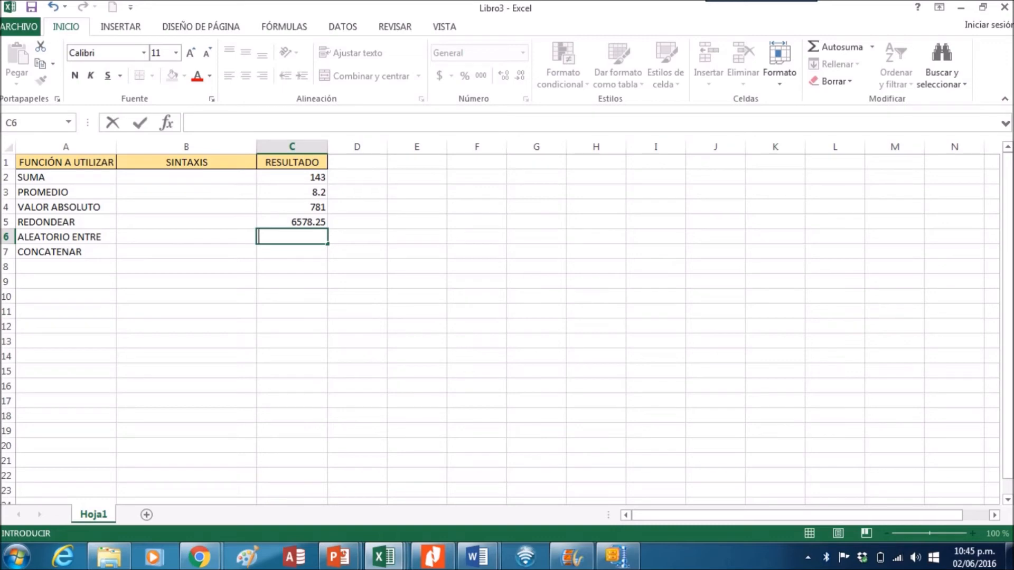
pyautogui.press('Escape')
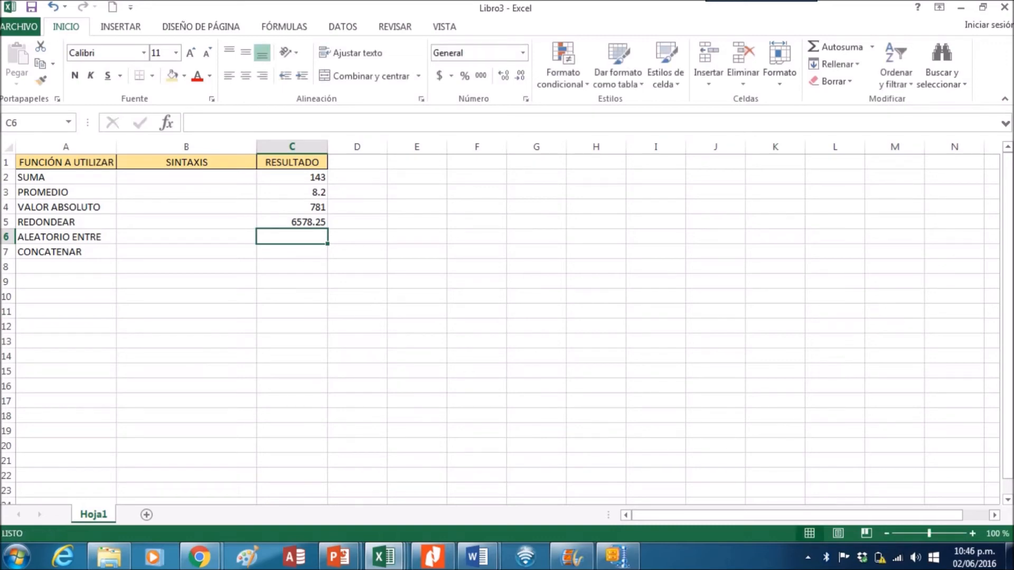
pyautogui.write('=')
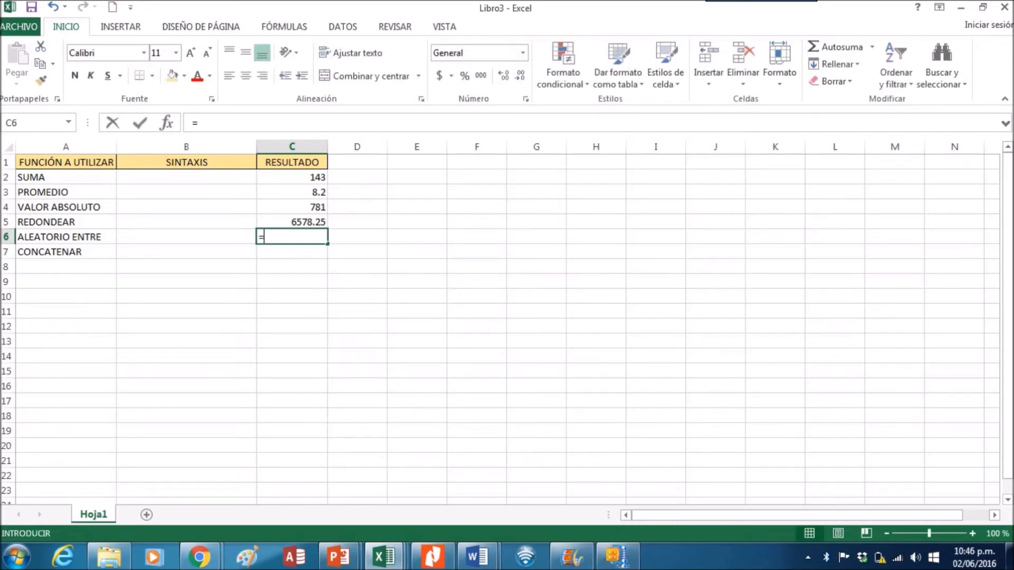
pyautogui.write('AL')
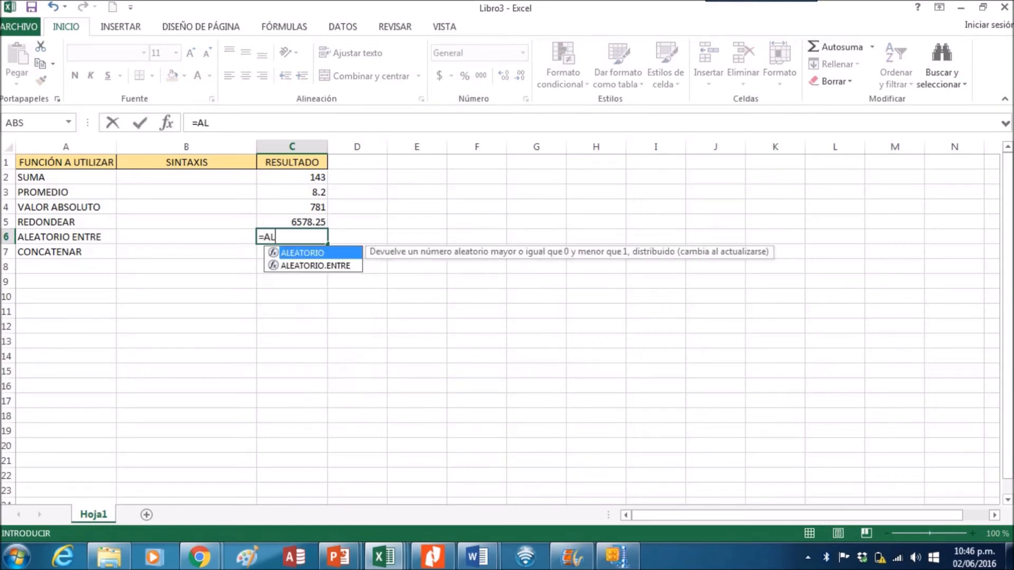
pyautogui.write('EATORIO')
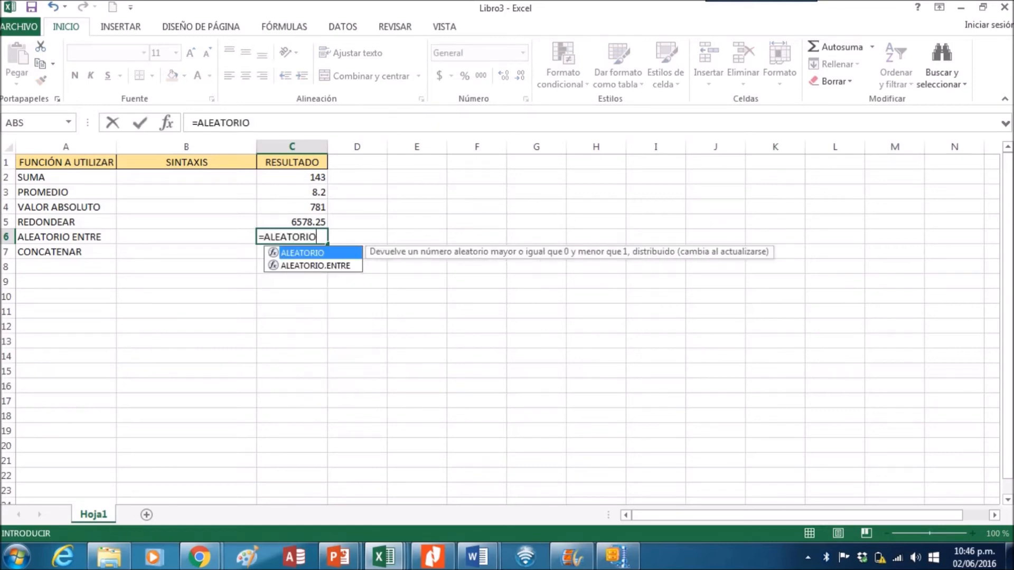
pyautogui.write('.ENTRE')
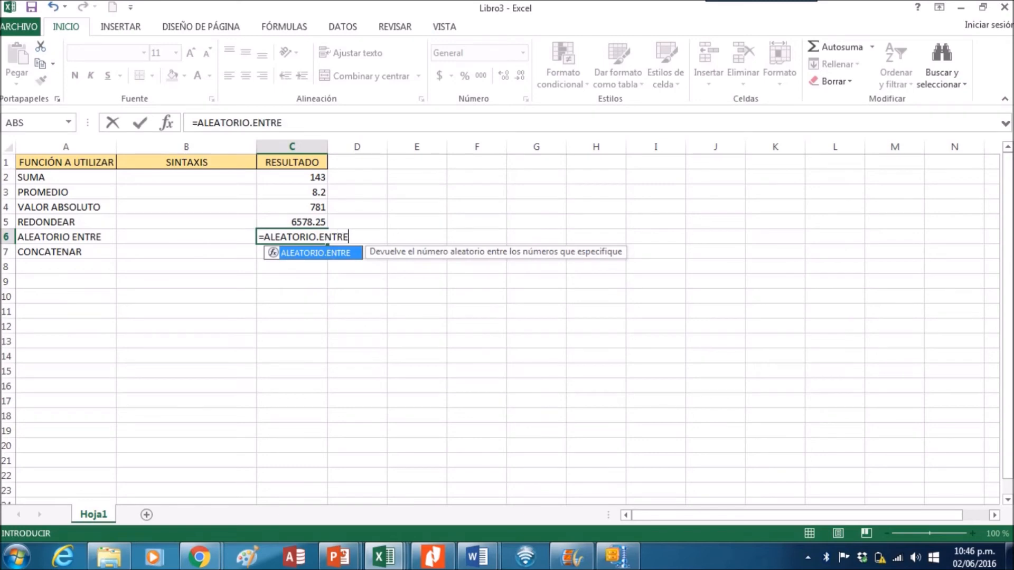
pyautogui.write('(34.')
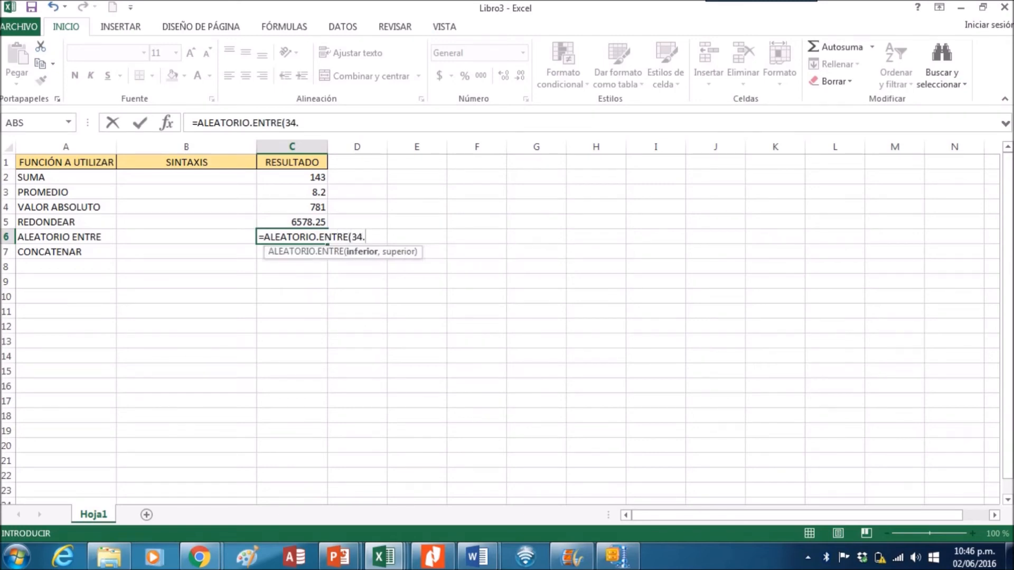
pyautogui.press('BackSpace')
pyautogui.write(',38')
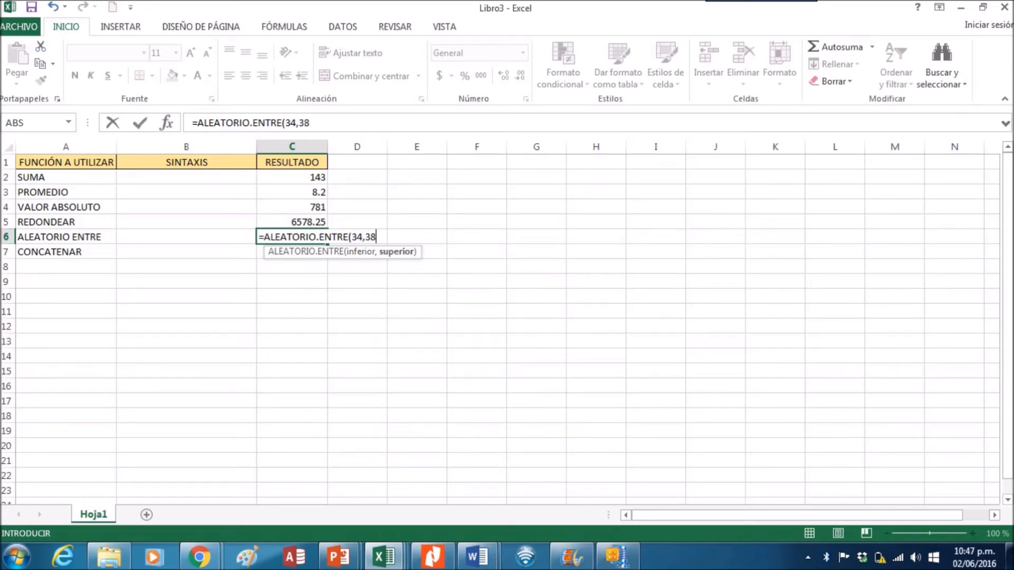
pyautogui.write(')')
pyautogui.press('Return')
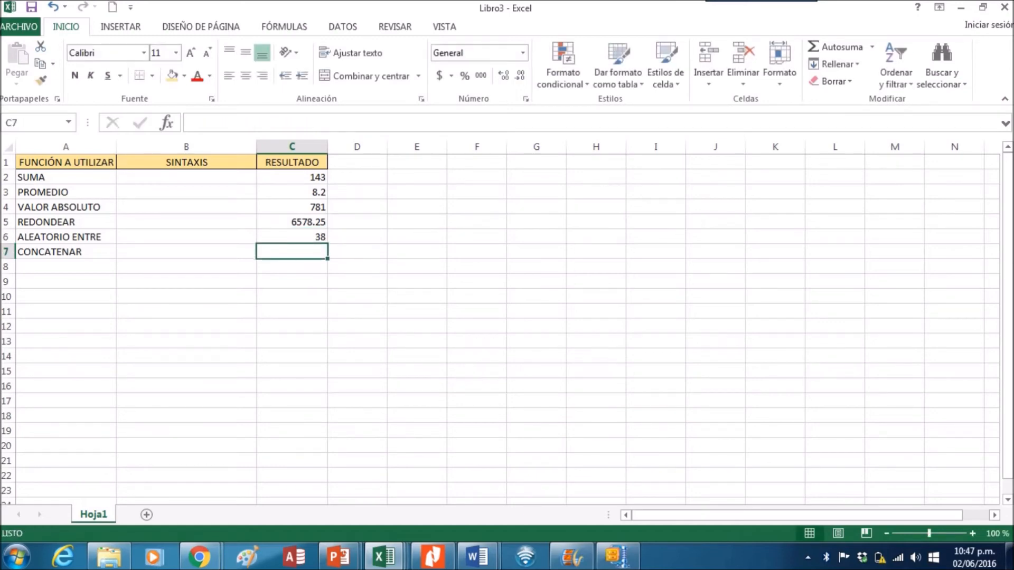
# Re-enter the existing ALEATORIO.ENTRE formula in cell C6 to recalculate its random number
pyautogui.click(292, 237)
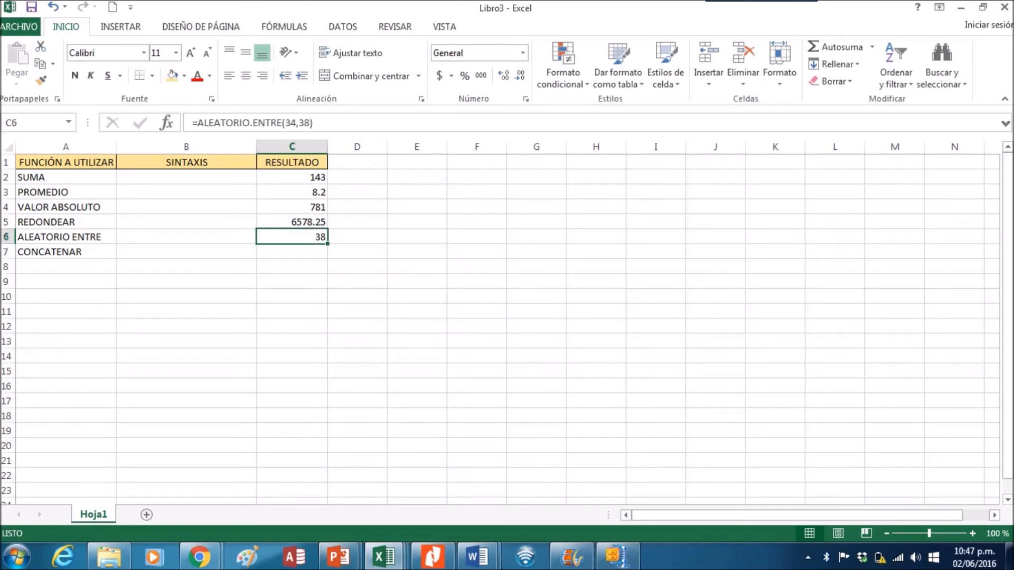
pyautogui.press('F2')
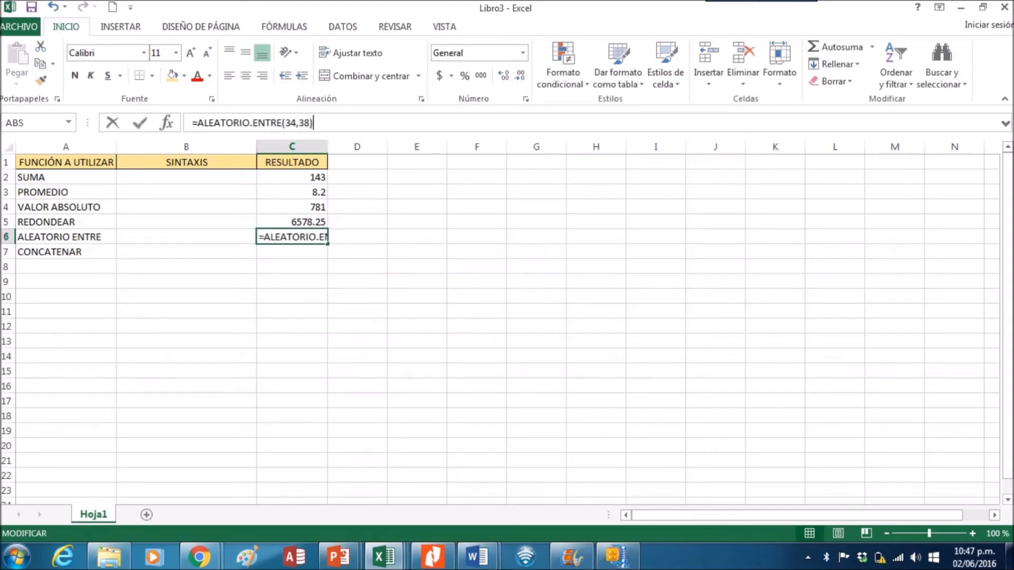
pyautogui.press('Return')
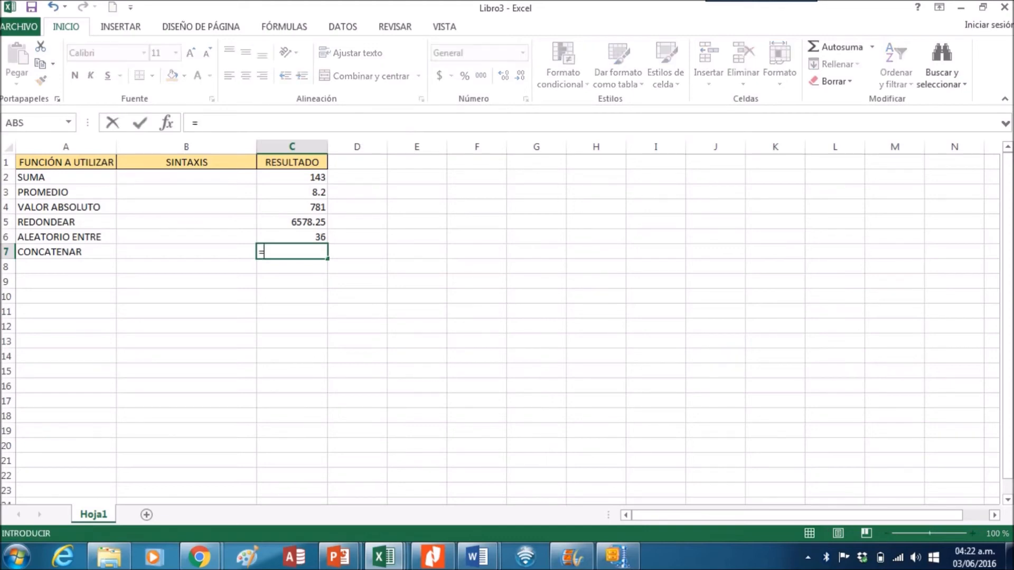
# Join the texts MEXICO and TOLUCA with a space between them in cell C7 using =CONCATENAR("MEXICO"," ","TOLUCA")
pyautogui.write('=CONCATEN')
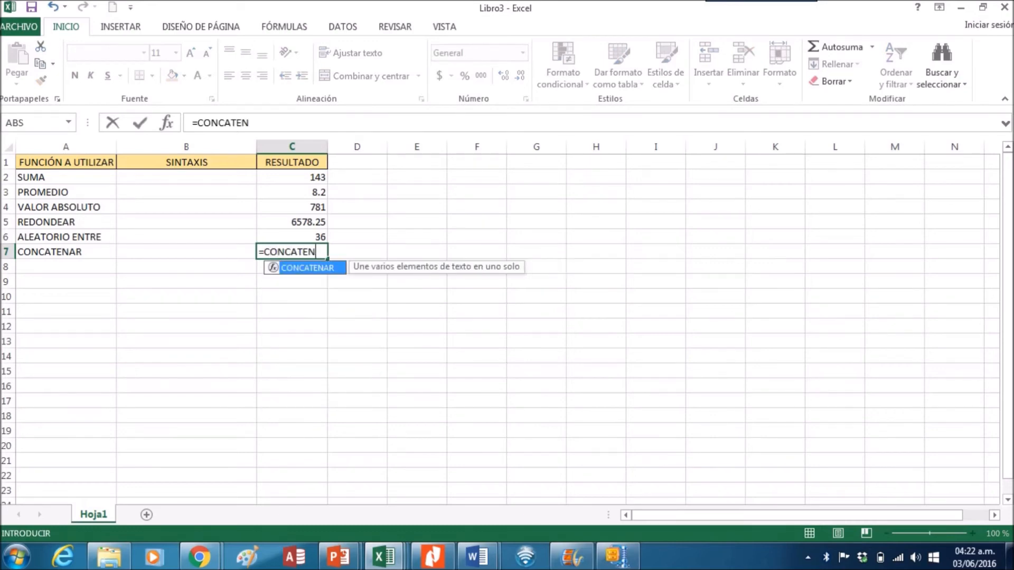
pyautogui.write('AR(')
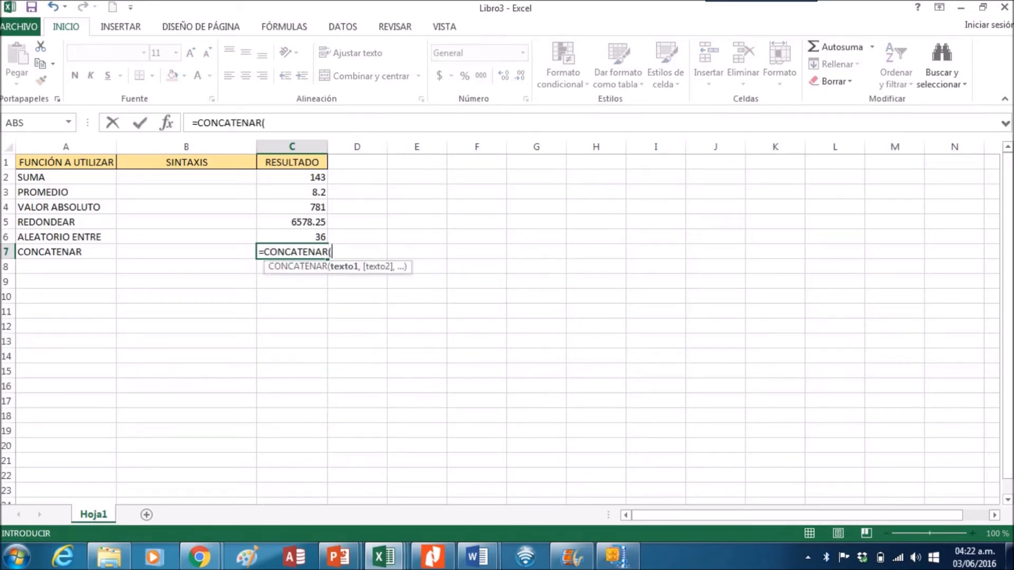
pyautogui.write('"MEXICO",')
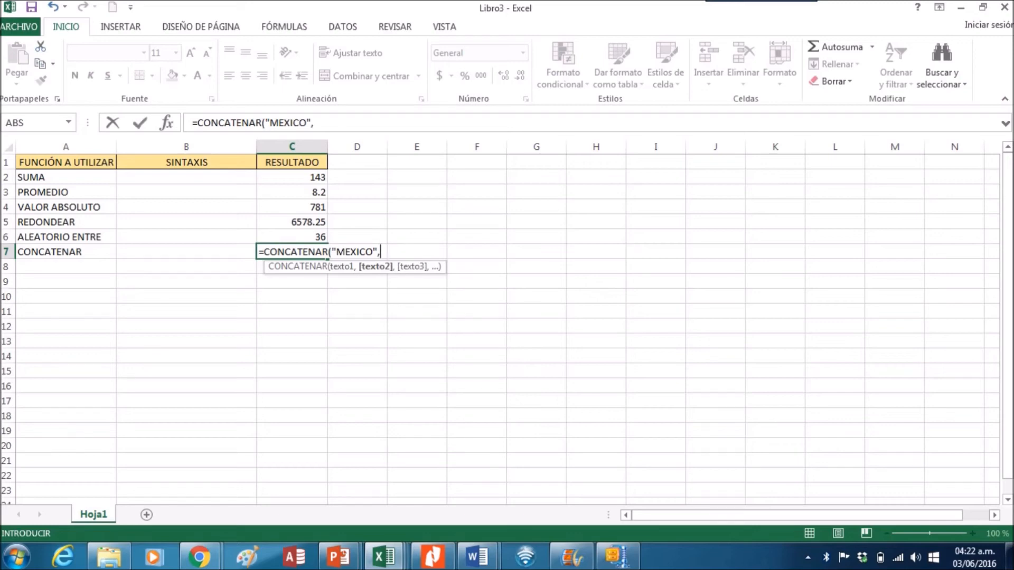
pyautogui.write('" ","TOLUC')
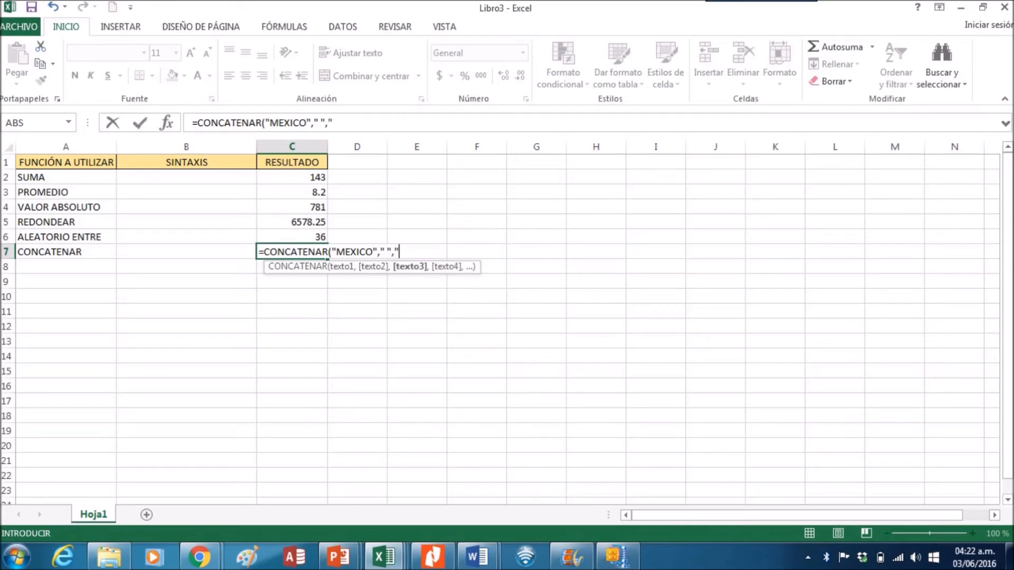
pyautogui.write('A"')
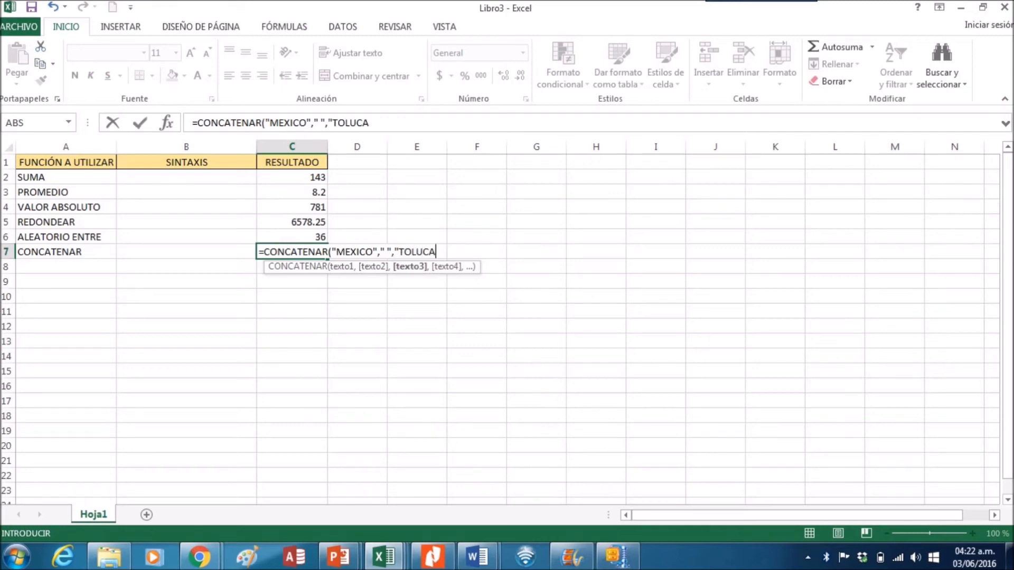
pyautogui.write(')')
pyautogui.press('Return')
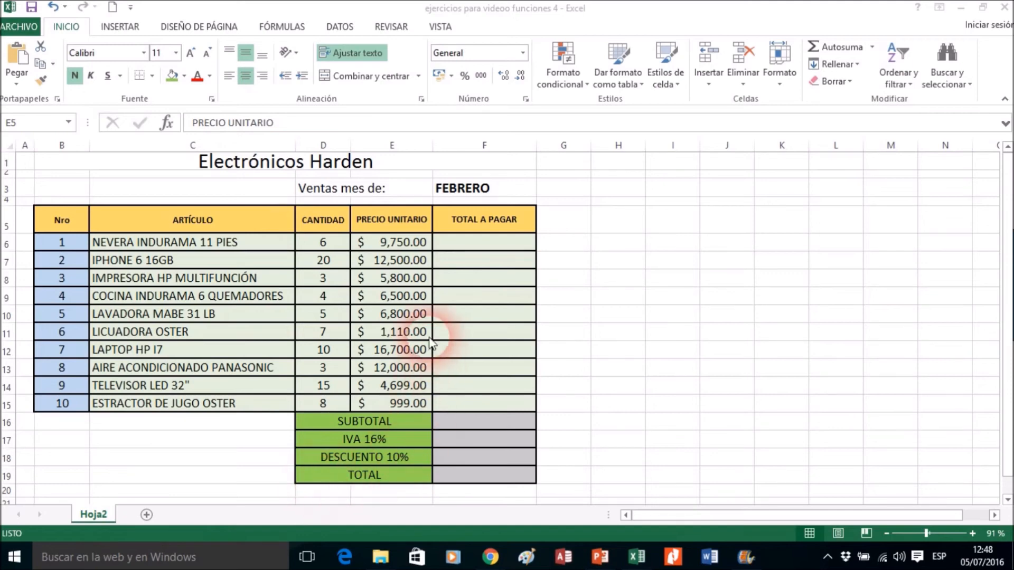
# Multiply the first article's quantity by its unit price in cell F6 of the Electrónicos Harden table with =PRODUCTO(D6;E6)
pyautogui.click(448, 245)
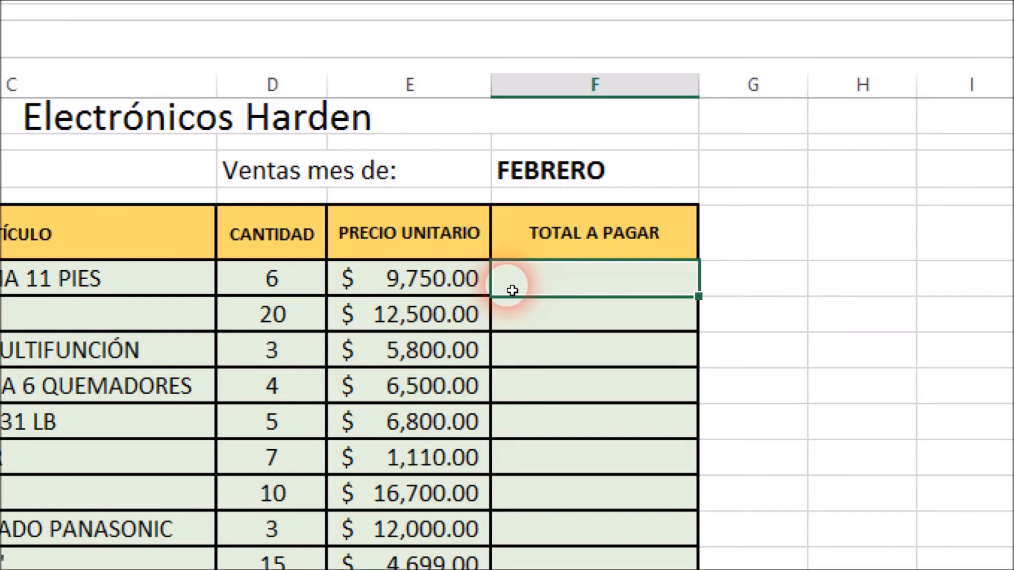
pyautogui.write('=')
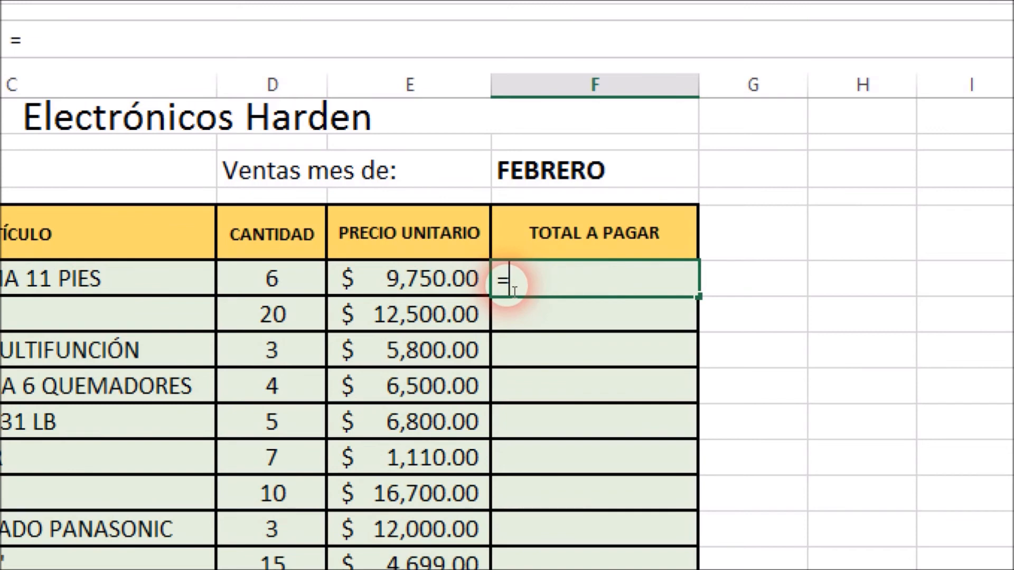
pyautogui.write('pro')
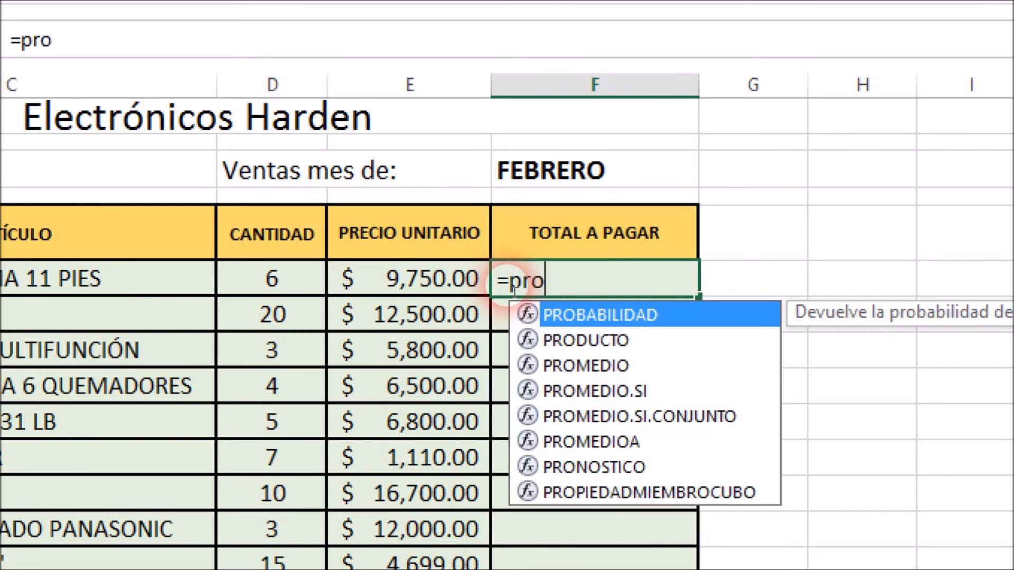
pyautogui.write('ducto(')
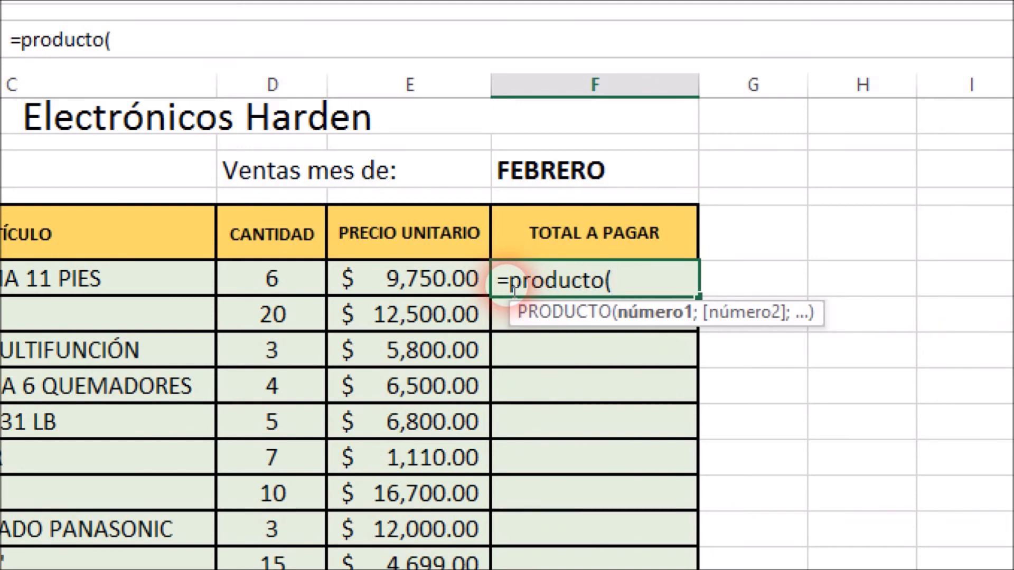
pyautogui.write('d6')
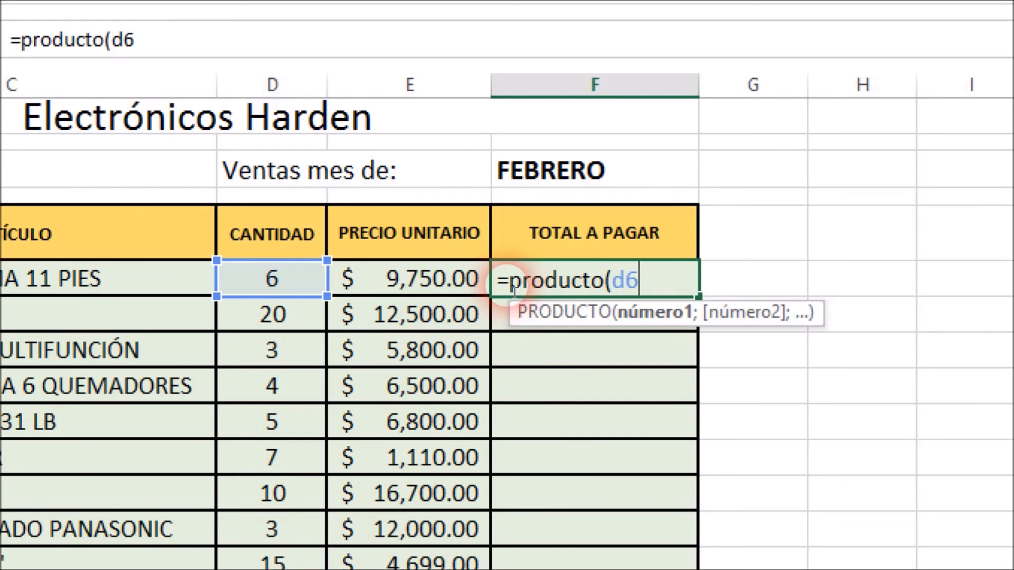
pyautogui.write(';e6')
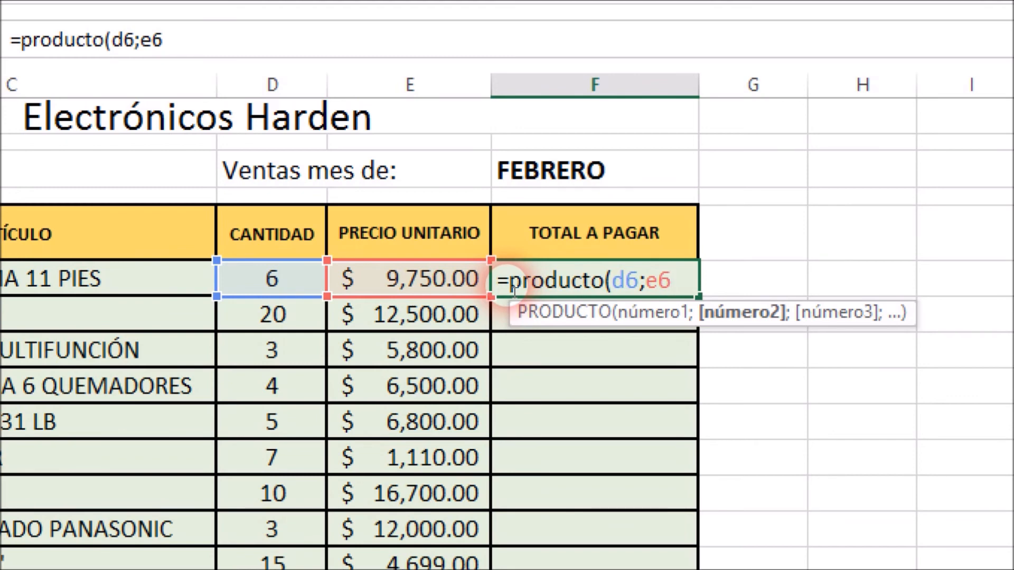
pyautogui.write(')')
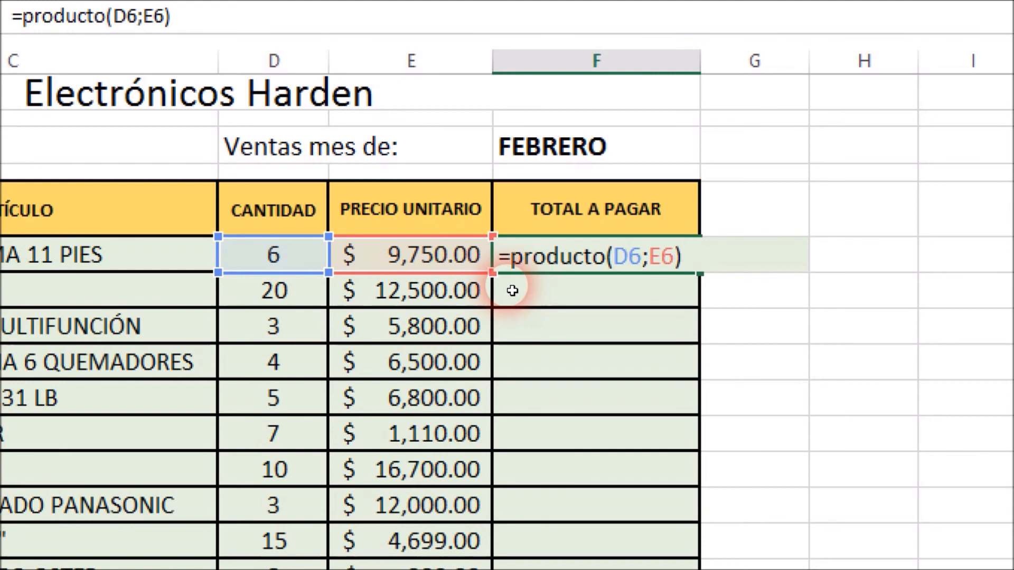
pyautogui.press('Return')
# Copy the PRODUCTO formula from cell F6 to the remaining TOTAL A PAGAR cells, F7 to F15
pyautogui.click(546, 260)
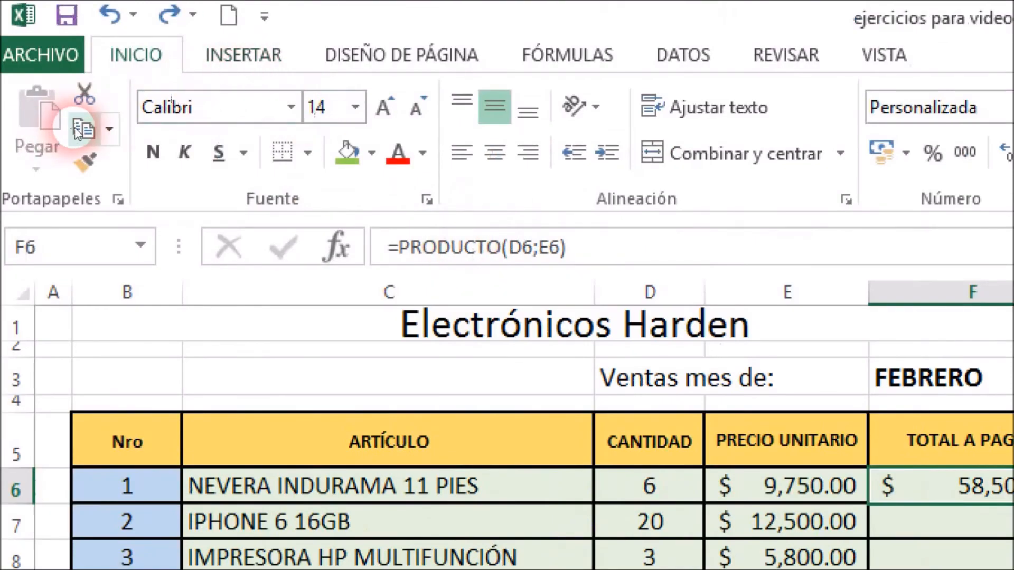
pyautogui.click(80, 129)
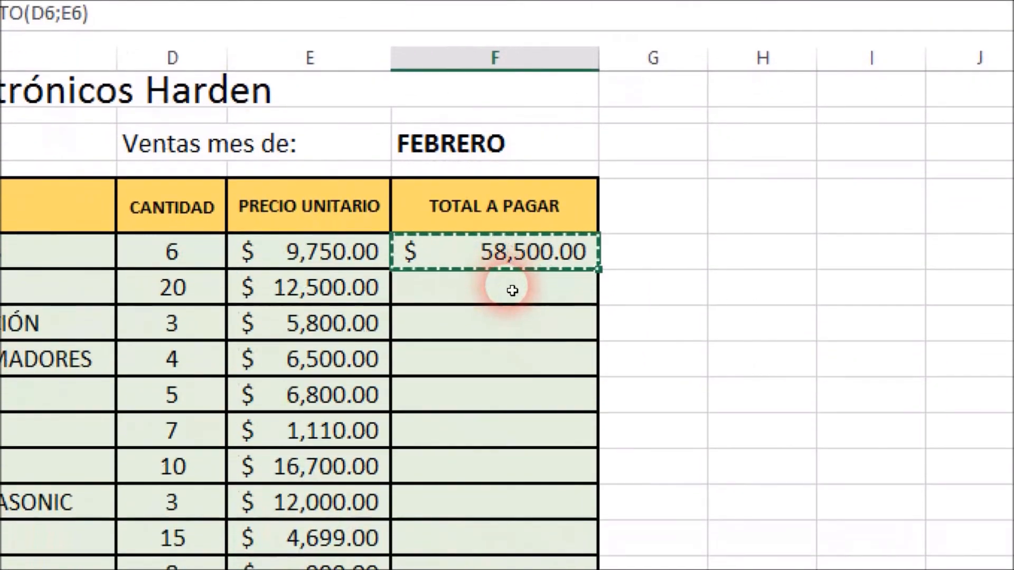
pyautogui.click(512, 328)
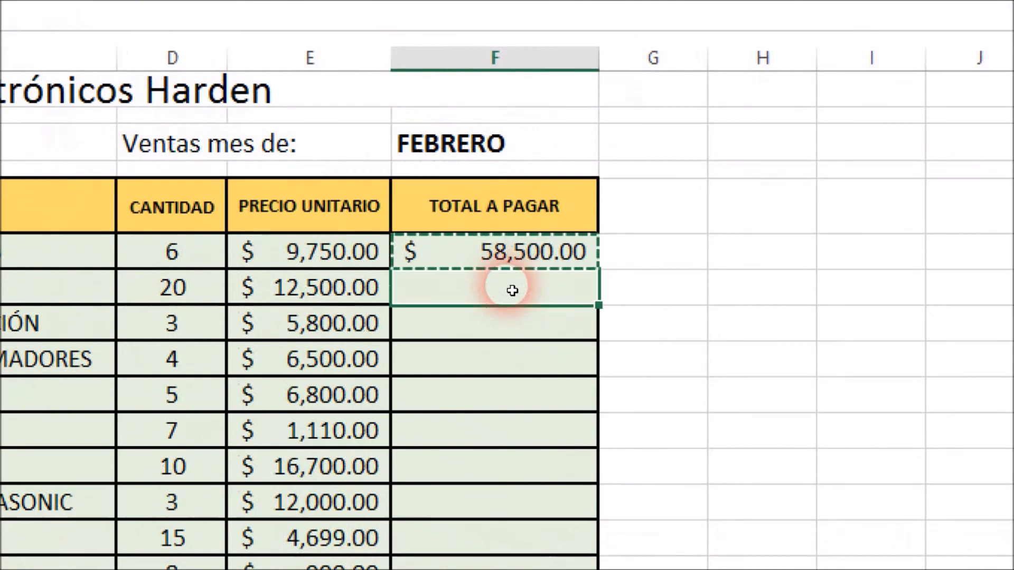
pyautogui.moveTo(512, 291); pyautogui.dragTo(517, 377)
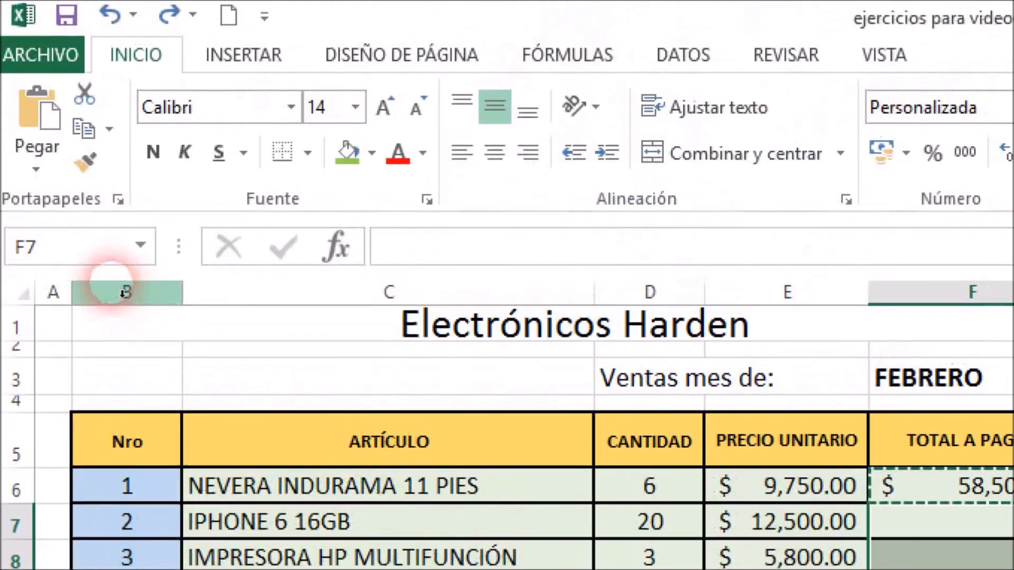
pyautogui.click(32, 118)
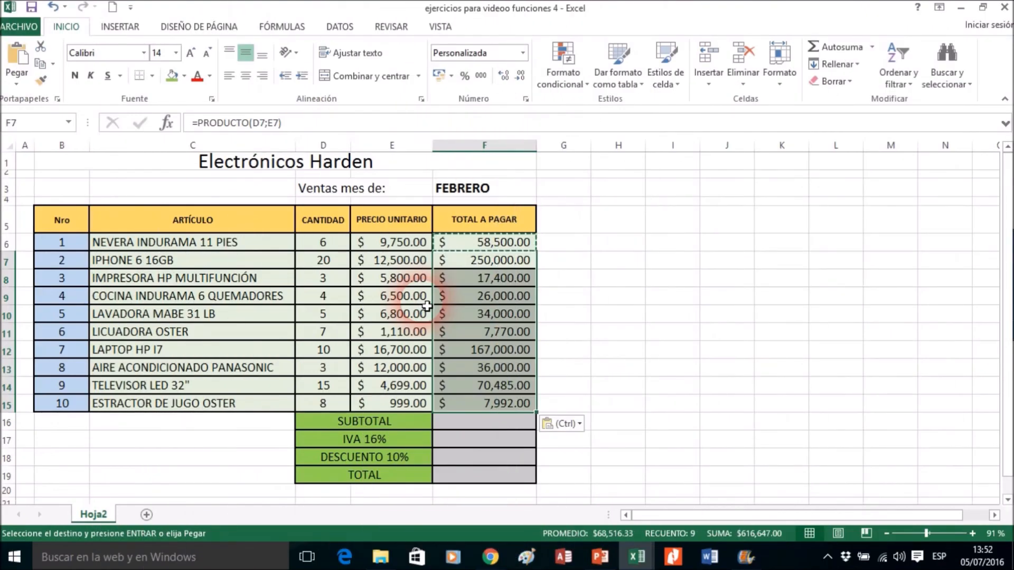
# Calculate the SUBTOTAL in cell F16 with the formula =SUMA(F6:F15)
pyautogui.click(460, 428)
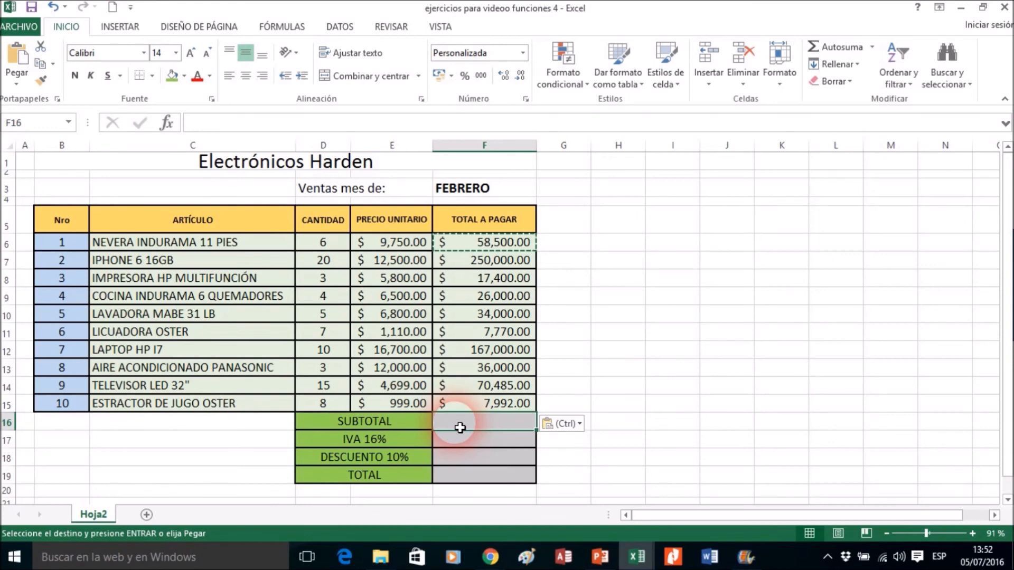
pyautogui.write('=su')
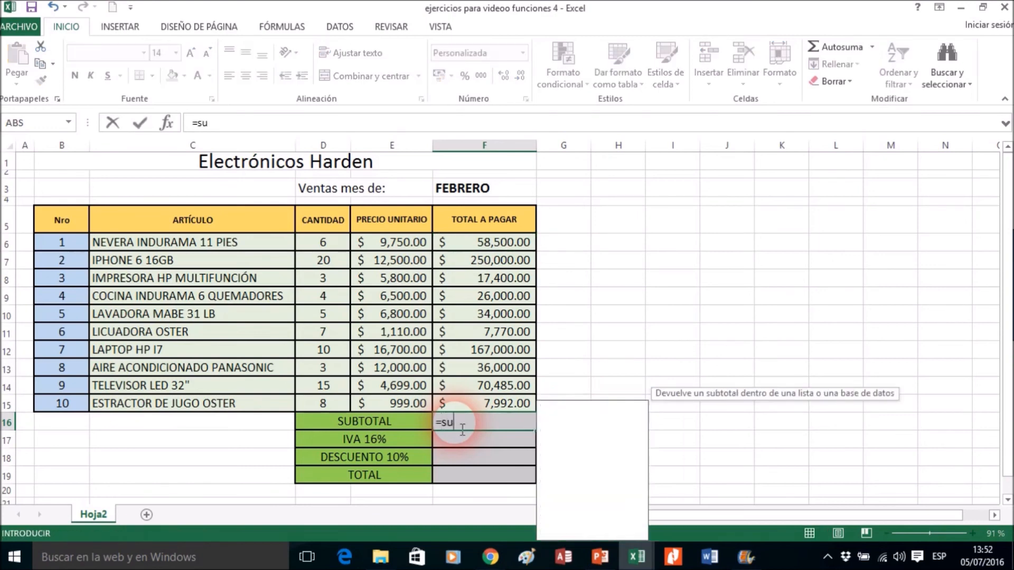
pyautogui.write('ma(')
pyautogui.click(488, 411)
pyautogui.moveTo(489, 411); pyautogui.dragTo(498, 248)
pyautogui.write(')')
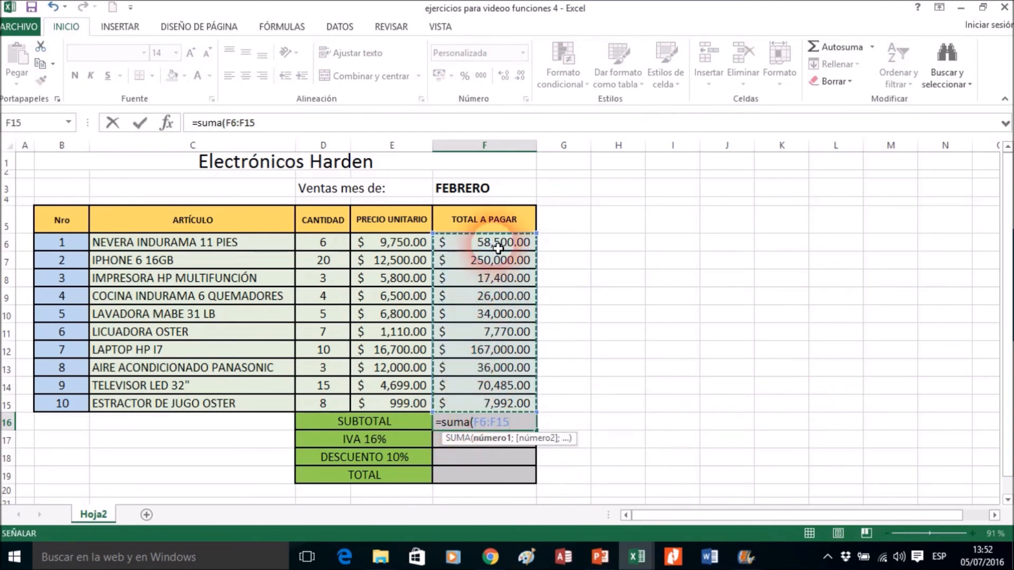
pyautogui.press('Return')
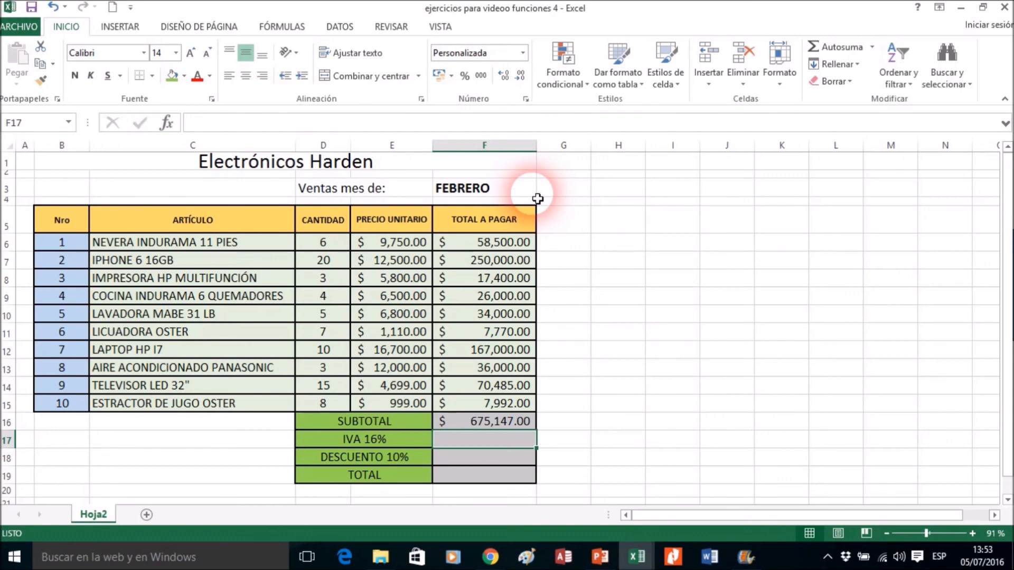
# Calculate the 16% IVA on the subtotal in cell F17 with the formula =(F16*16%)
pyautogui.write('=(')
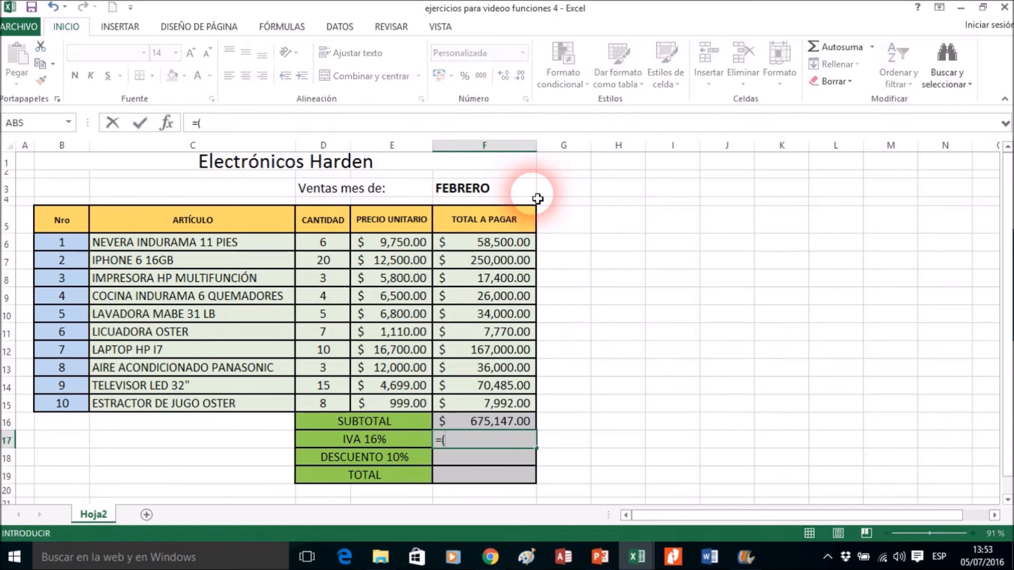
pyautogui.write('f16')
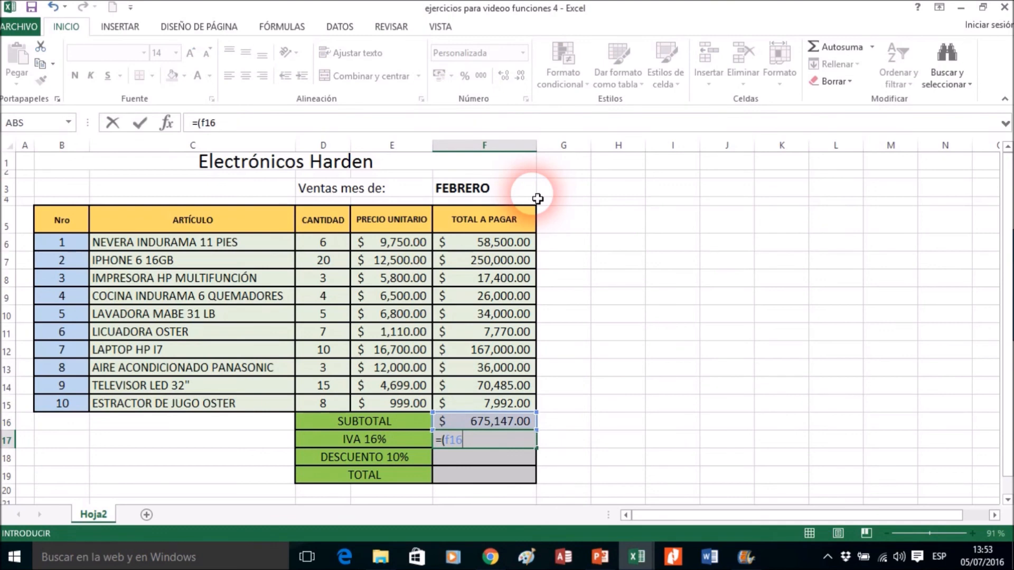
pyautogui.write('16%)')
pyautogui.press('Return')
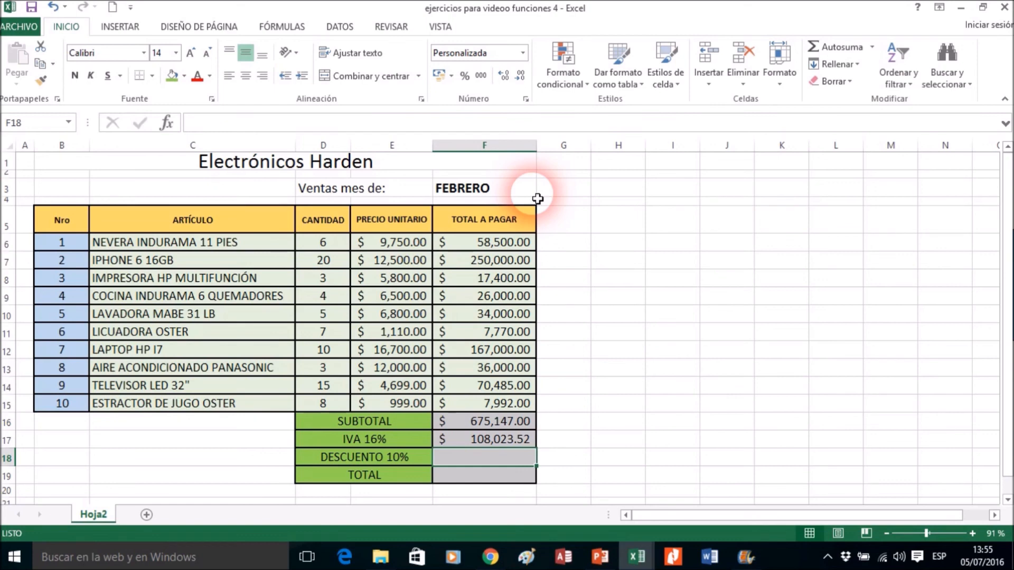
# Calculate the 10% discount on the subtotal in cell F18 with the formula =(F16*10%)
pyautogui.write('=')
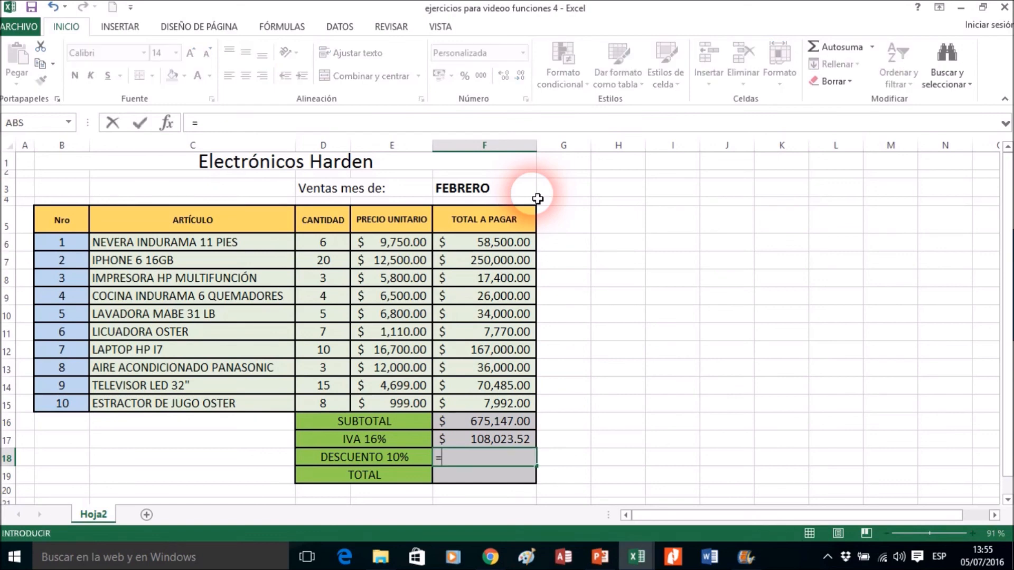
pyautogui.write('(f')
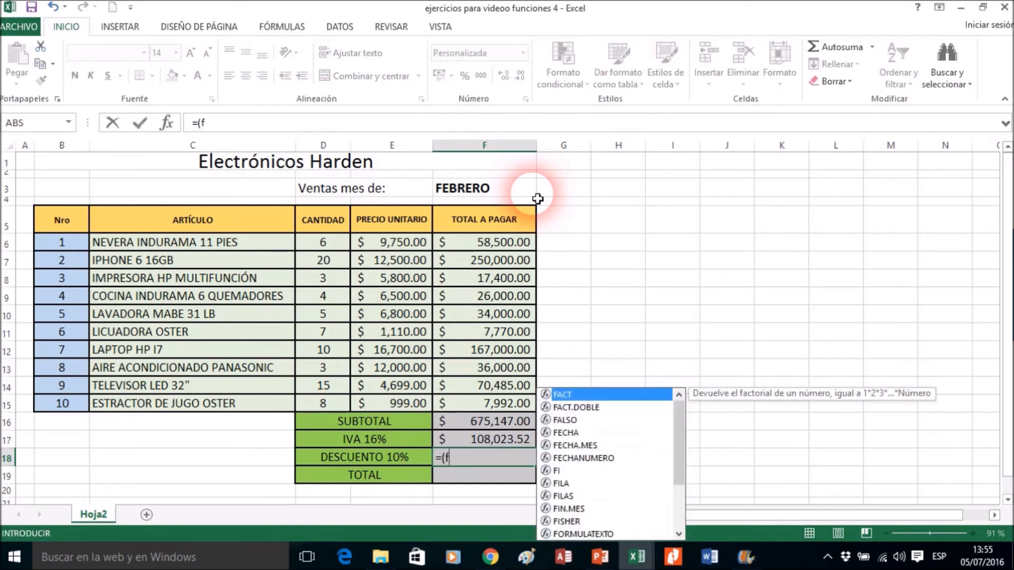
pyautogui.write('16')
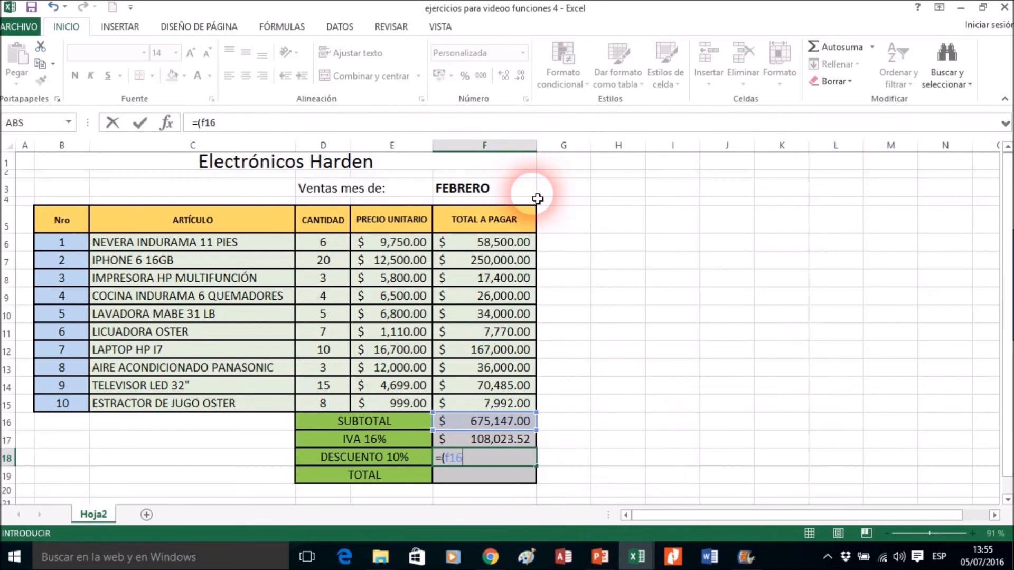
pyautogui.write('*10%)')
pyautogui.press('Return')
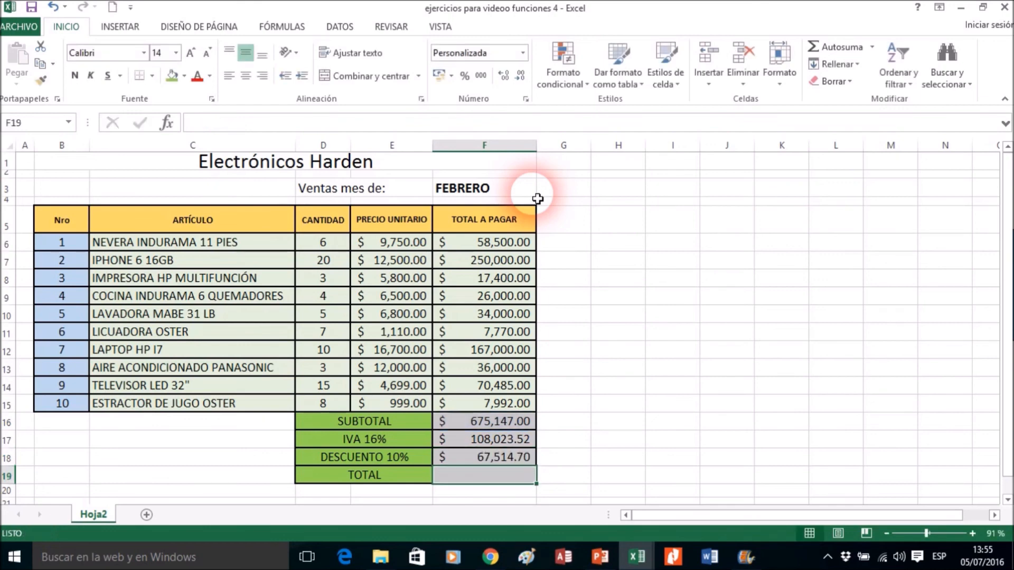
pyautogui.press('alt')
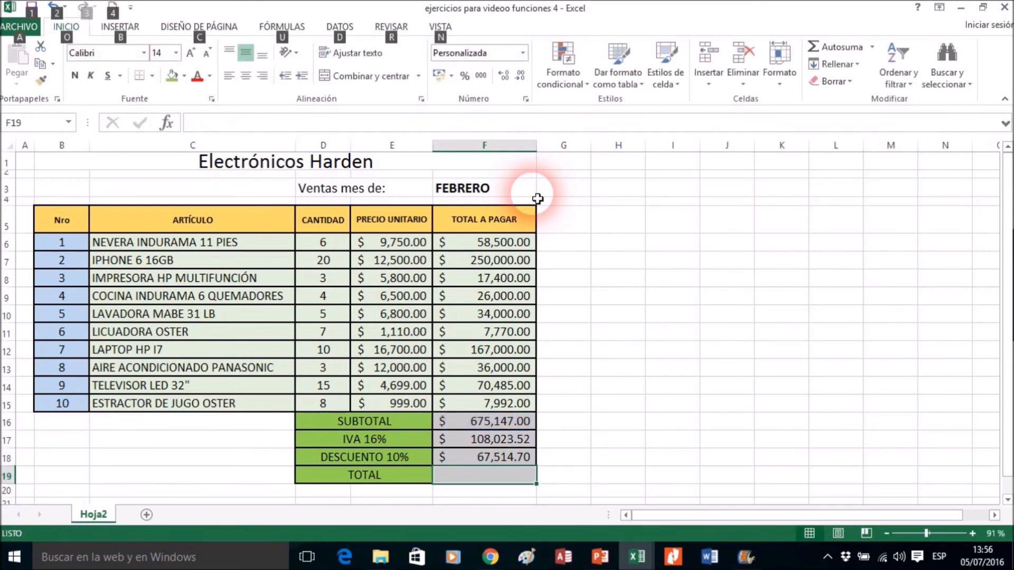
pyautogui.press('Escape')
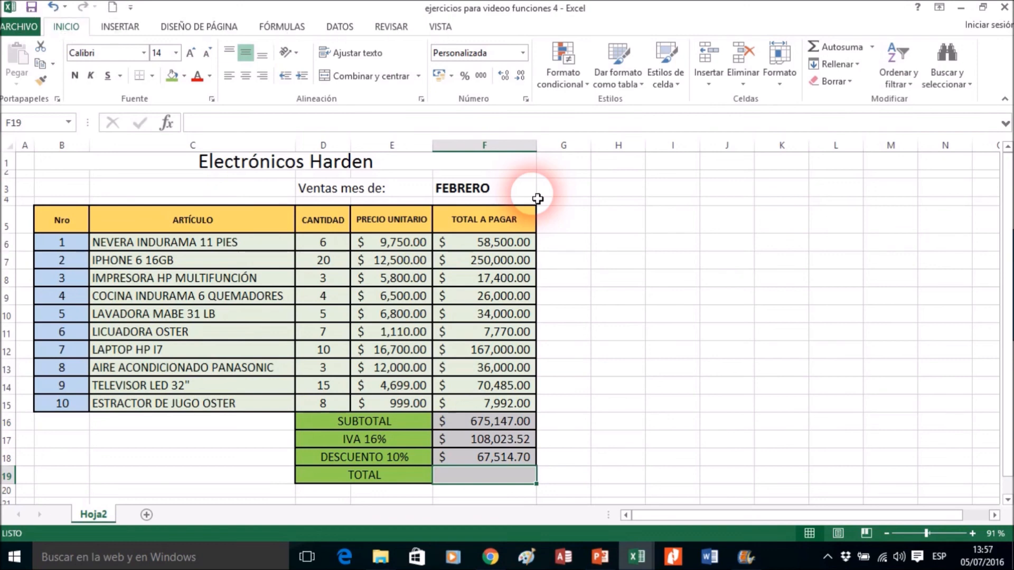
# Calculate the TOTAL in cell F19 by adding IVA and subtracting the discount with =(F16+F17-F18)
pyautogui.write('=')
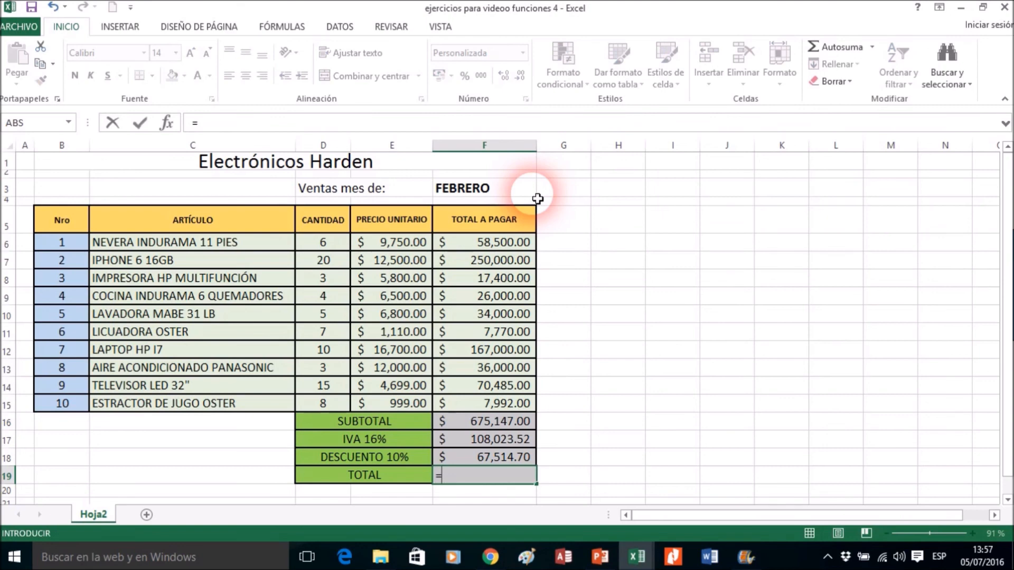
pyautogui.write('(f1')
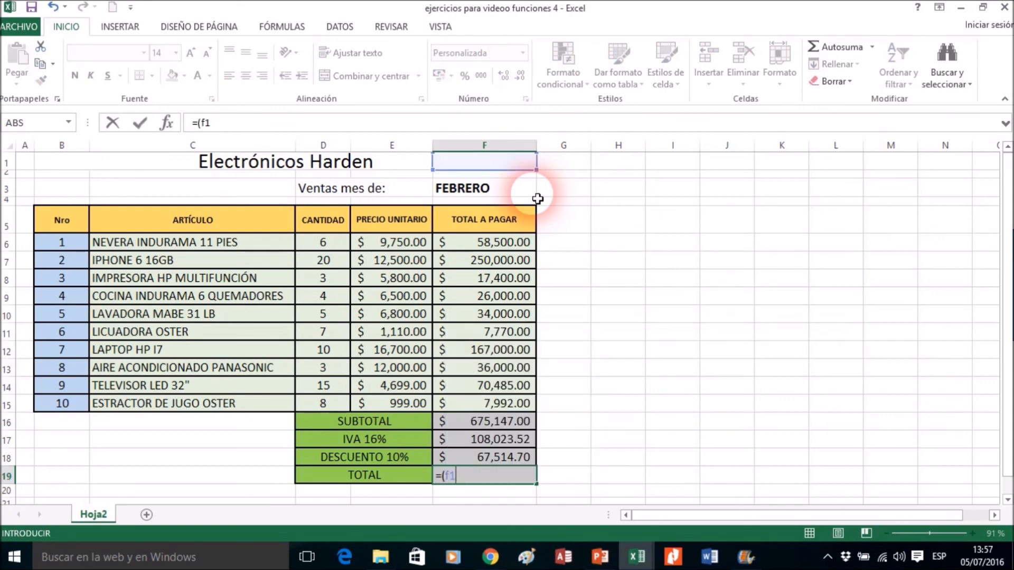
pyautogui.write('6+')
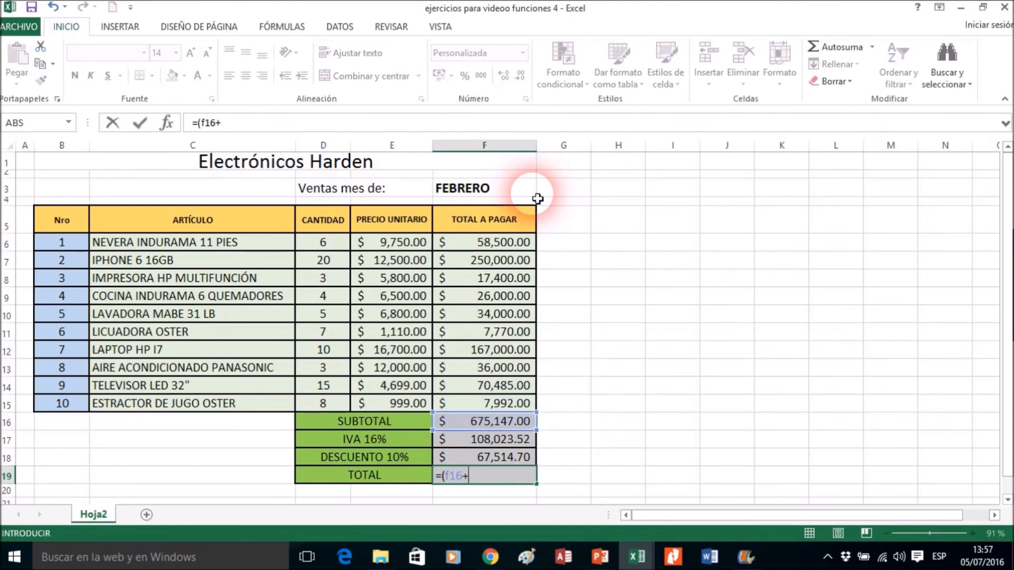
pyautogui.write('f17')
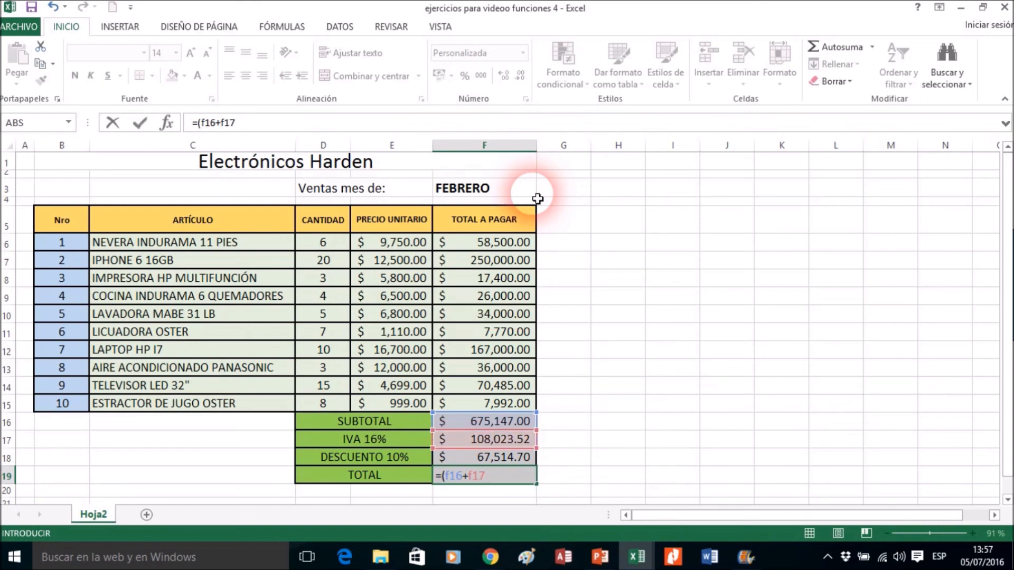
pyautogui.write('-f18)')
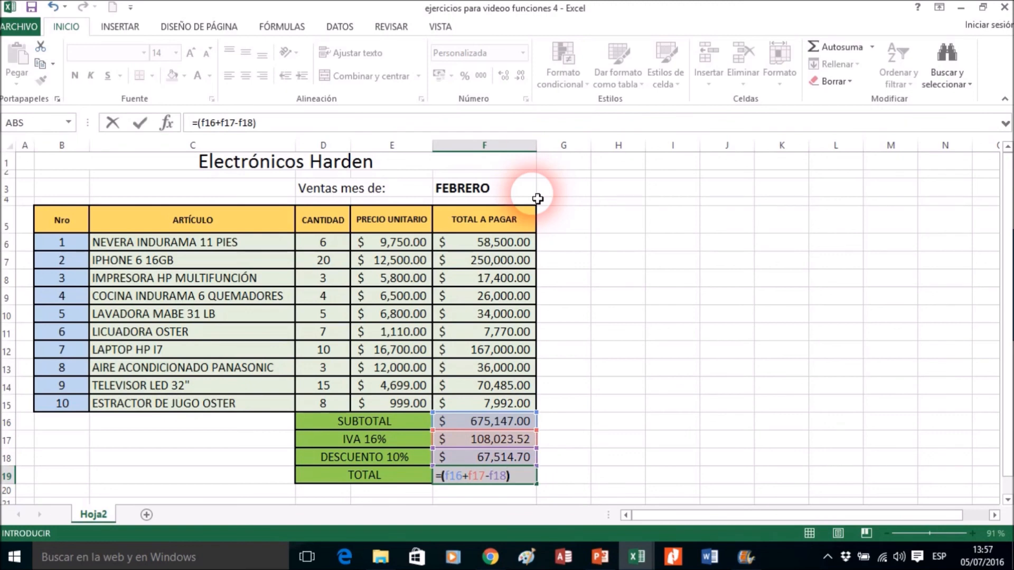
pyautogui.press('Return')
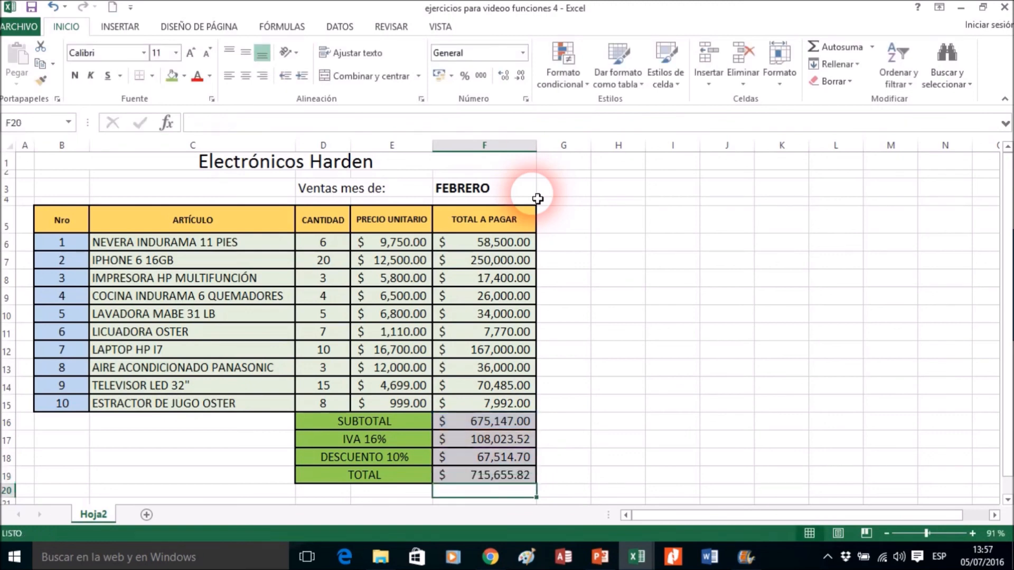